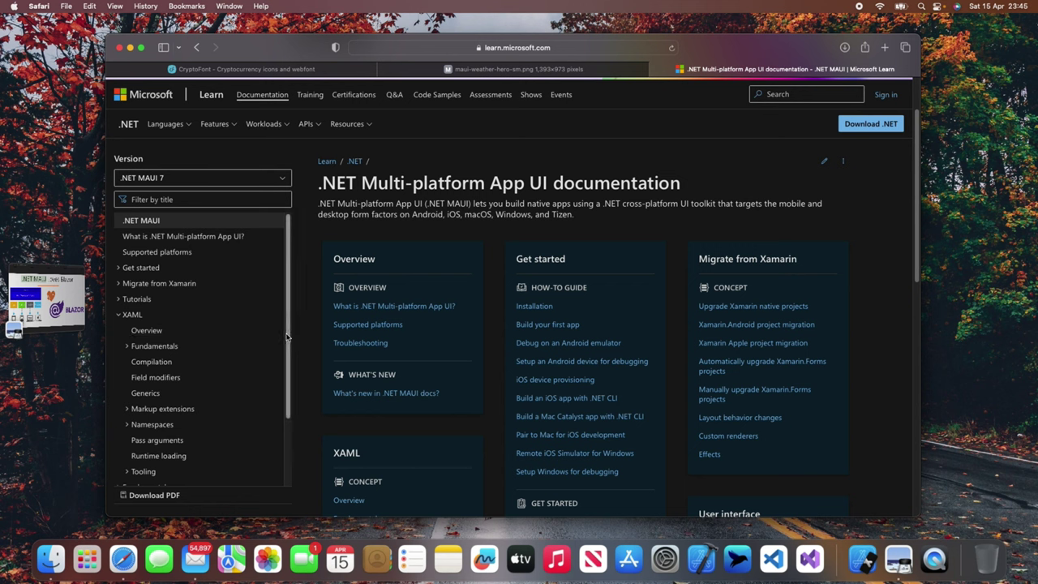
# Look through the .NET MAUI 7 documentation, covering the Get started and XAML contents and the topic cards on the overview page
pyautogui.click(119, 267)
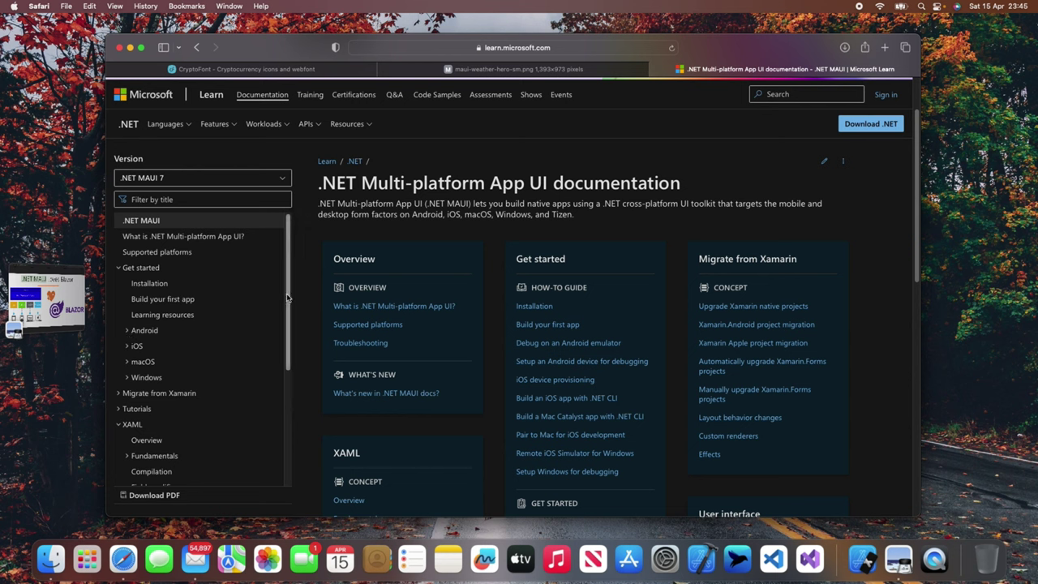
pyautogui.moveTo(289, 298); pyautogui.dragTo(286, 436)
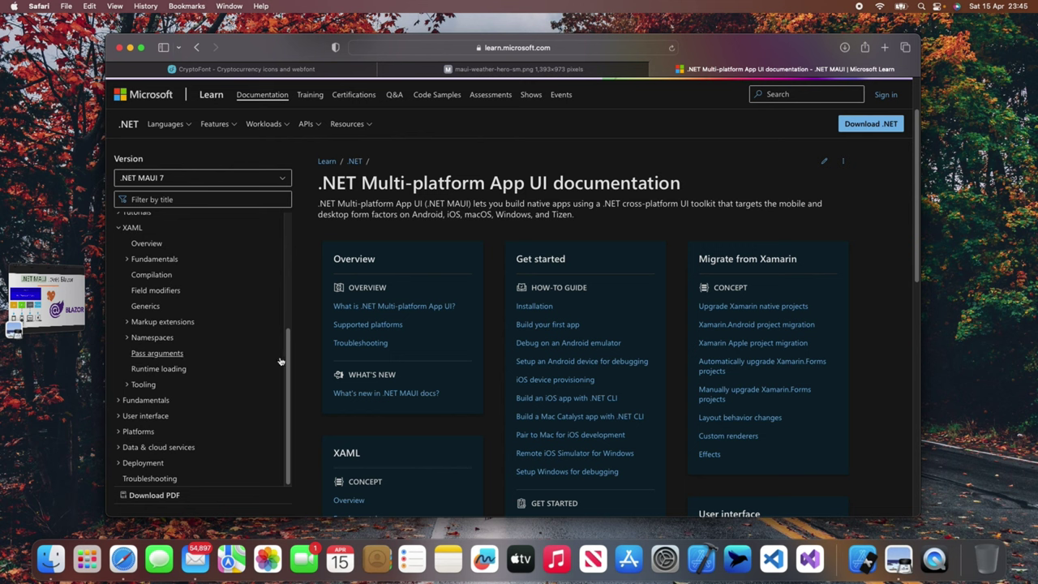
pyautogui.moveTo(286, 355); pyautogui.dragTo(287, 247)
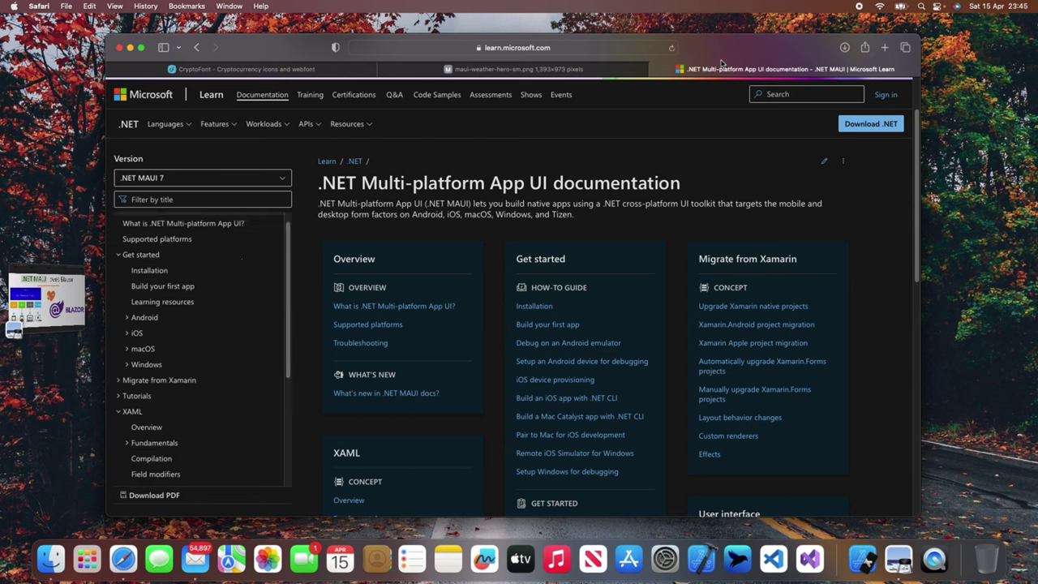
pyautogui.click(129, 48)
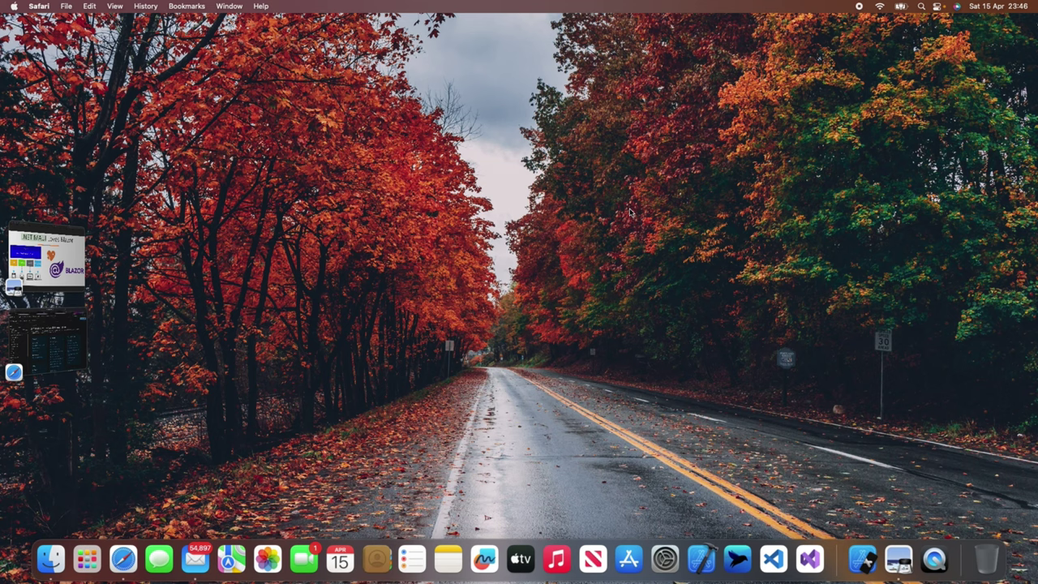
pyautogui.click(65, 339)
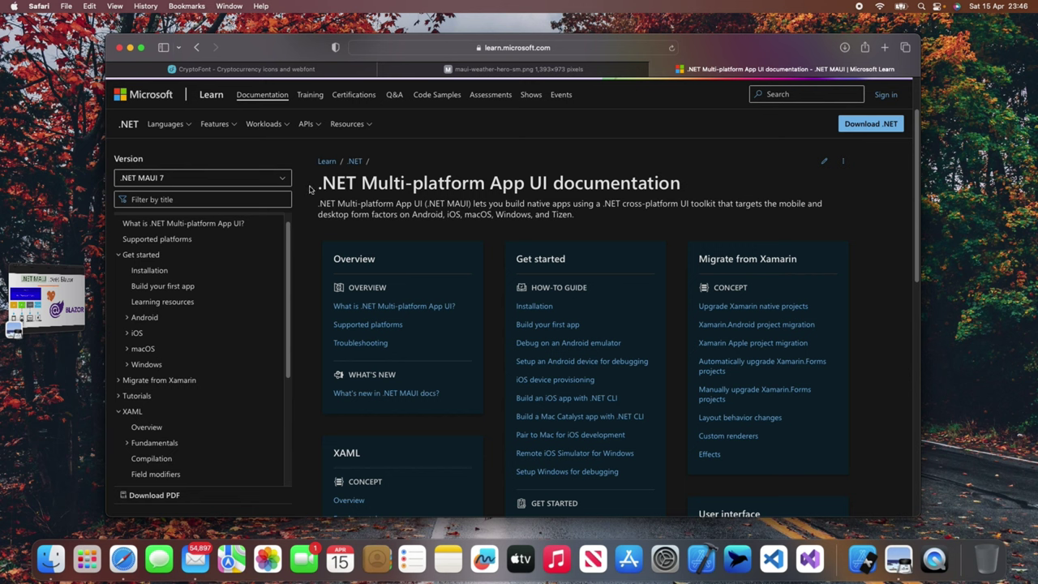
pyautogui.moveTo(312, 190); pyautogui.dragTo(683, 185)
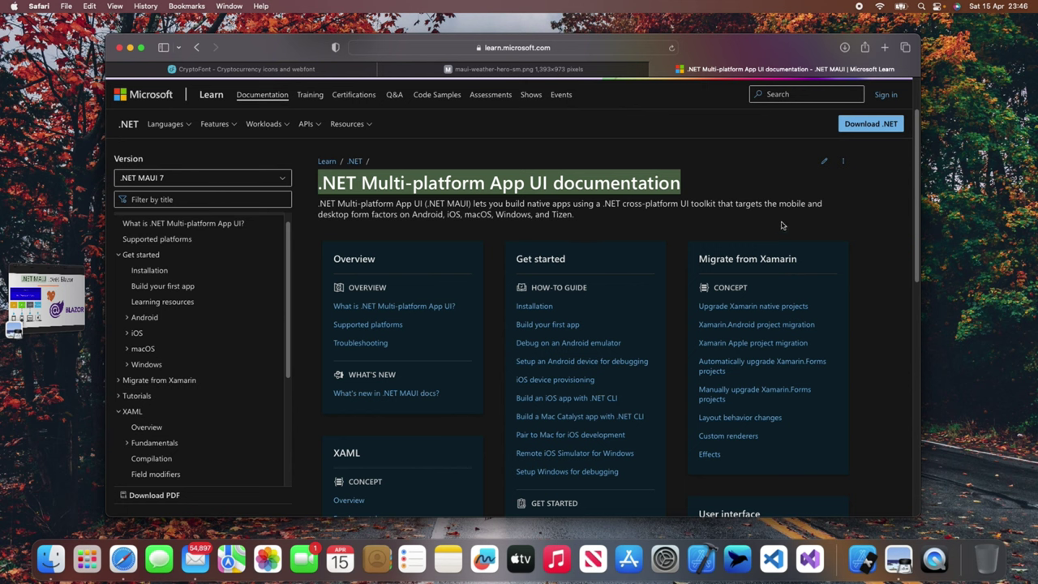
pyautogui.moveTo(916, 199); pyautogui.dragTo(899, 329)
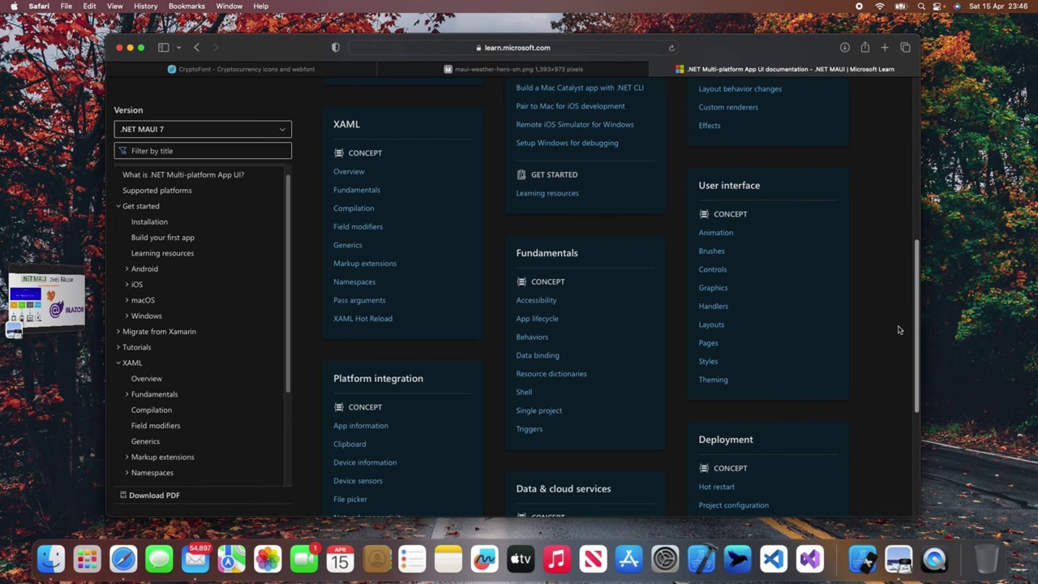
pyautogui.moveTo(898, 329); pyautogui.dragTo(907, 166)
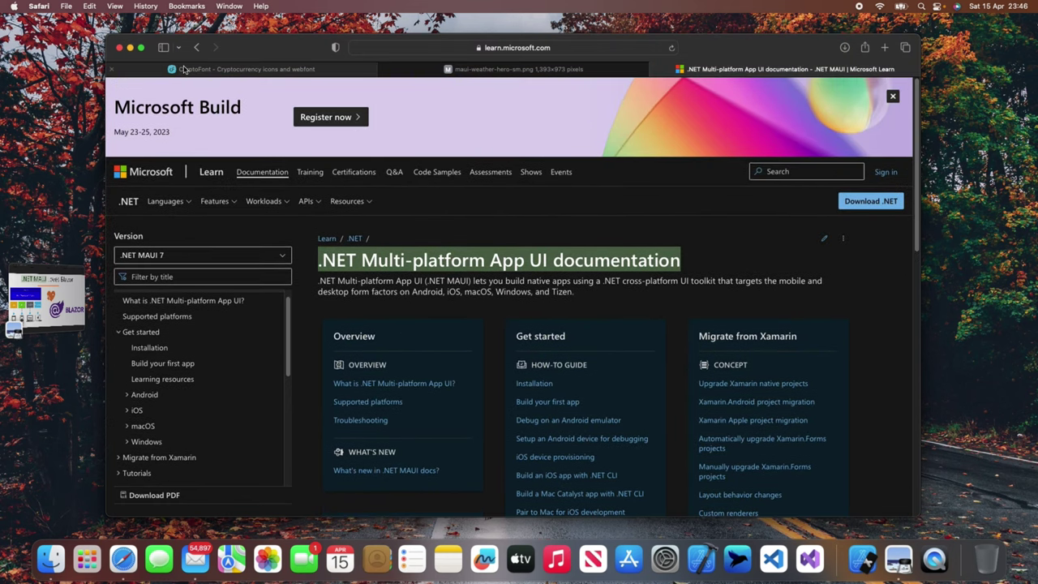
# Clear the documentation browser window and the .NET MAUI and Blazor image window off the desktop
pyautogui.click(131, 48)
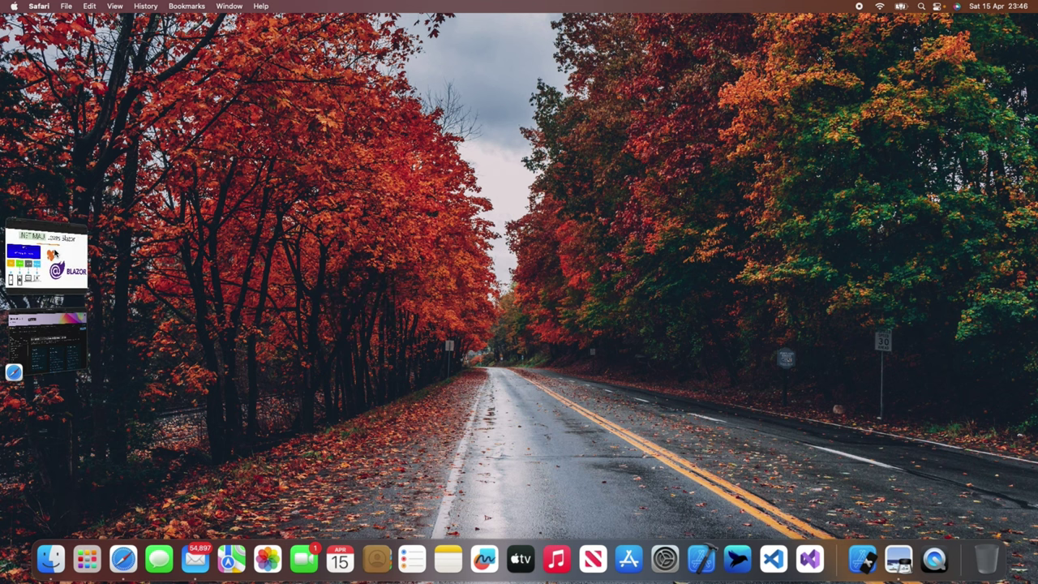
pyautogui.click(55, 253)
pyautogui.click(61, 285)
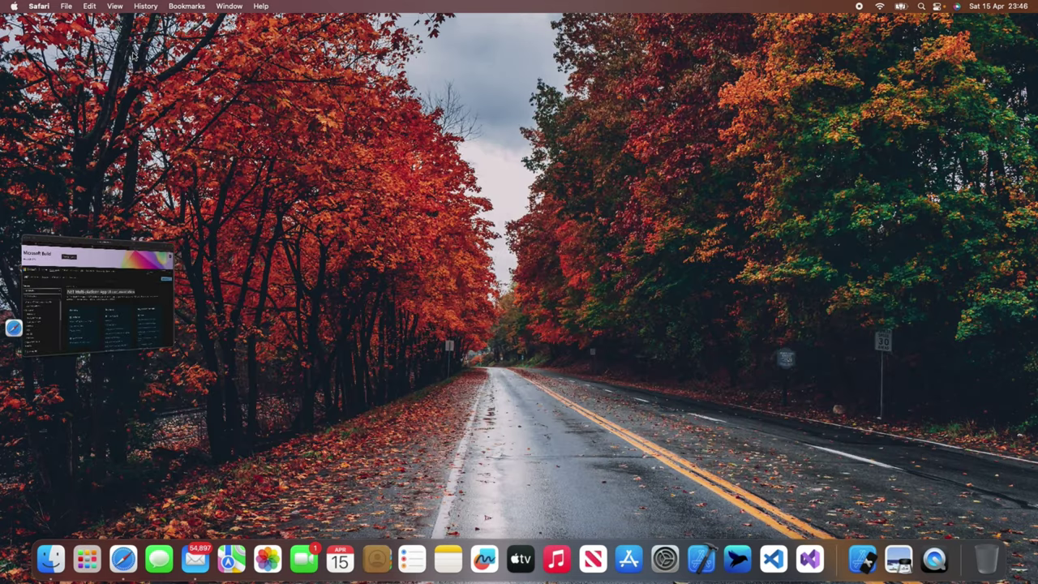
pyautogui.click(130, 47)
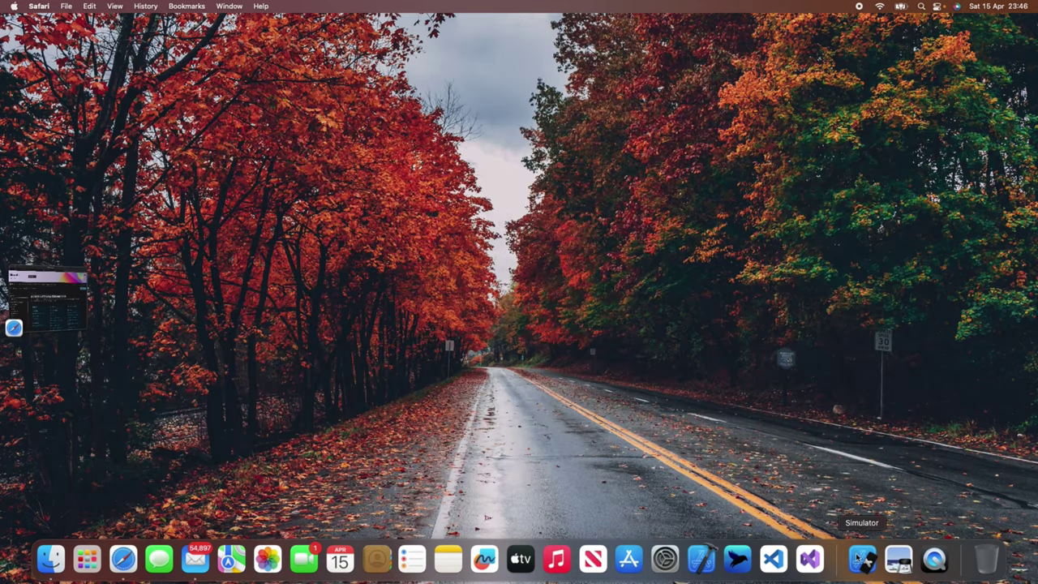
# Switch to Visual Studio and start a new project, showing the Multiplatform App templates
pyautogui.click(809, 557)
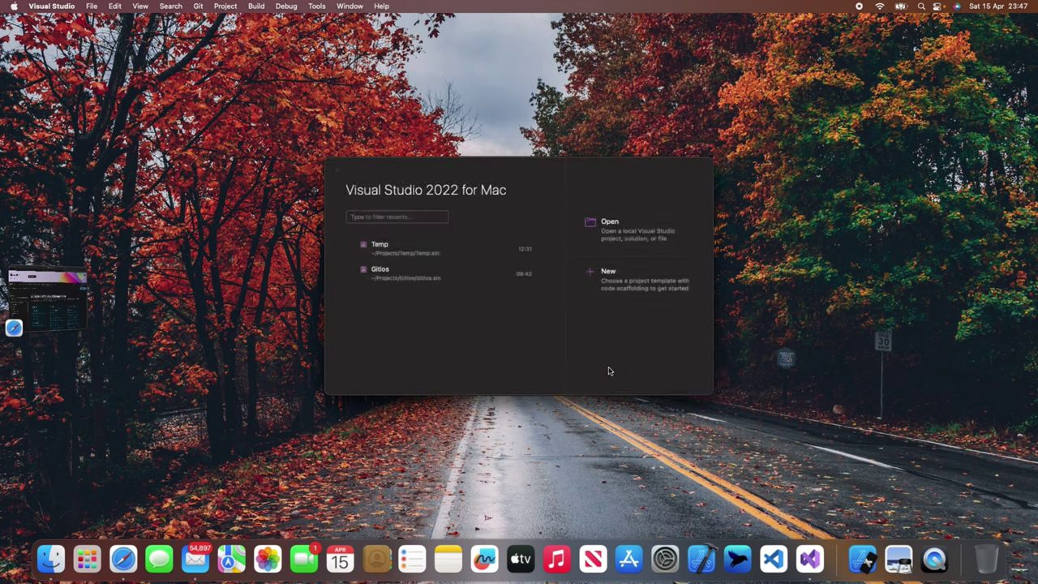
pyautogui.click(604, 297)
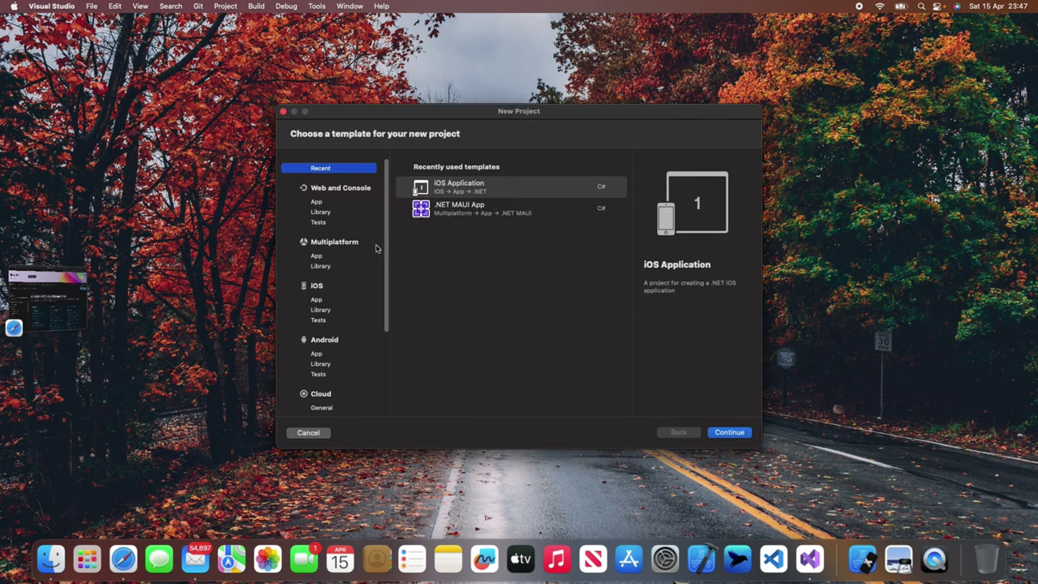
pyautogui.click(323, 256)
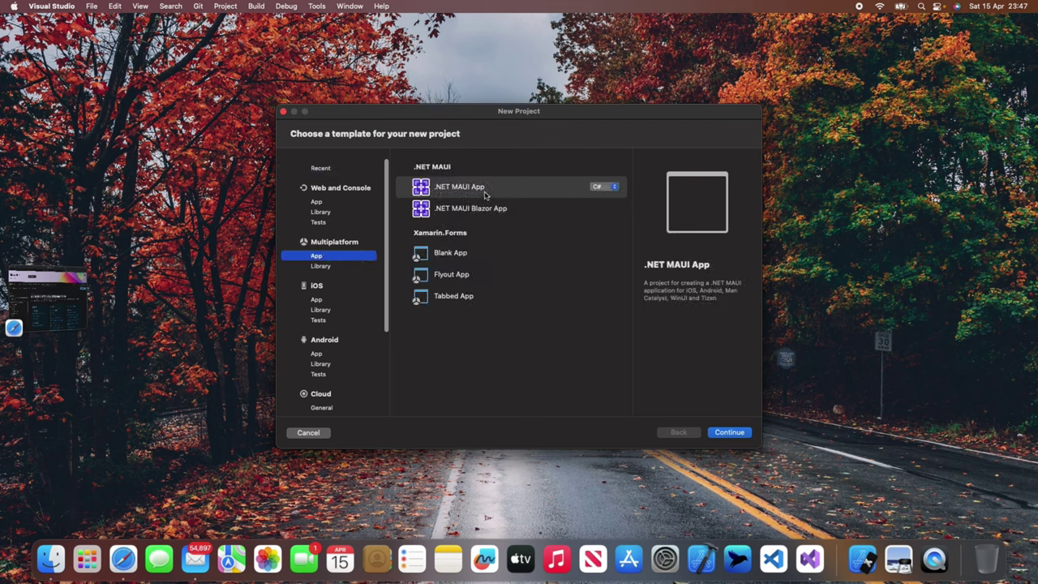
# Examine the descriptions of the .NET MAUI App, .NET MAUI Blazor App and Xamarin.Forms Blank, Flyout and Tabbed App templates
pyautogui.click(452, 191)
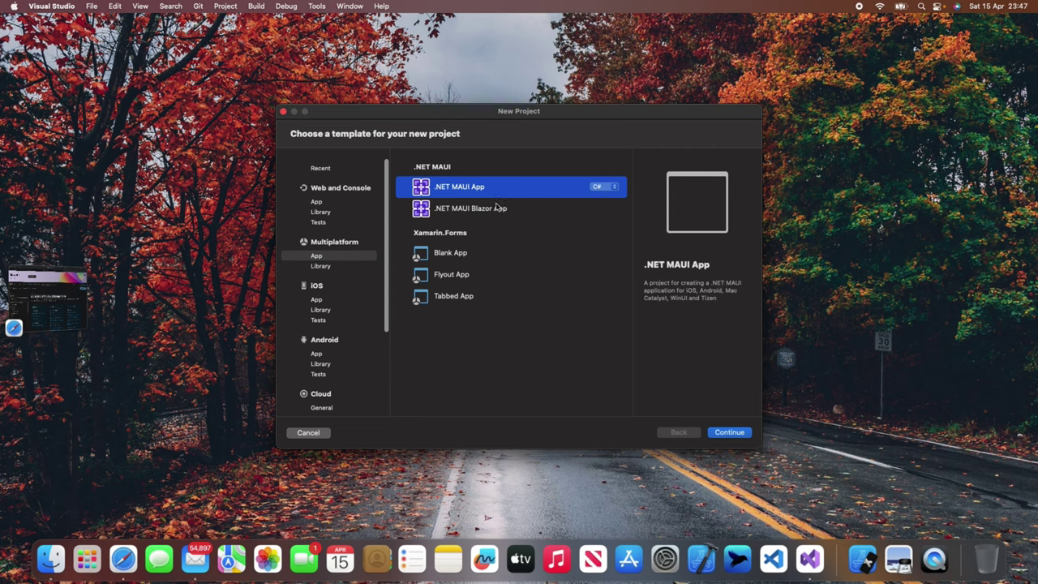
pyautogui.click(444, 210)
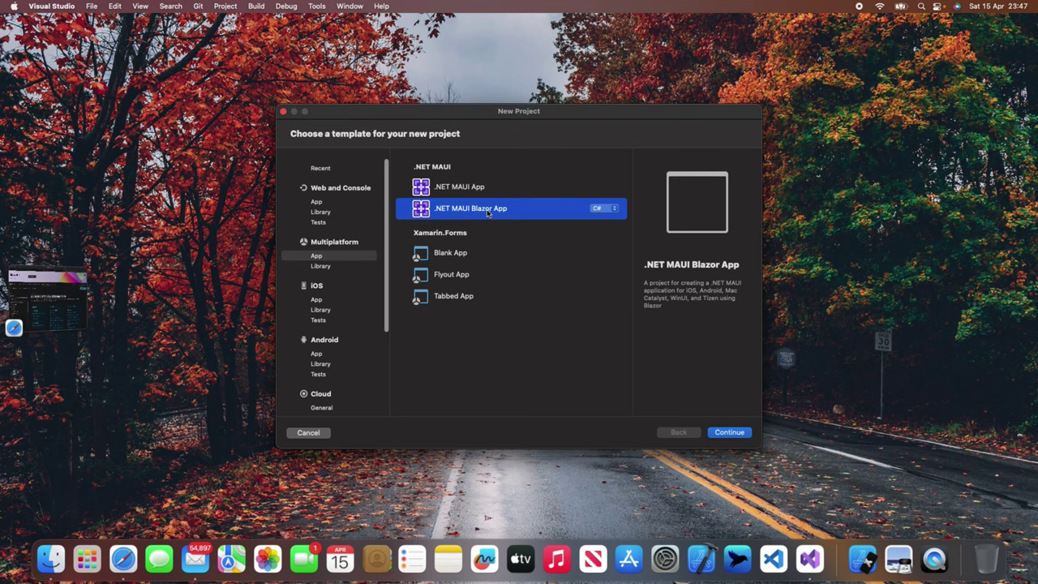
pyautogui.click(458, 258)
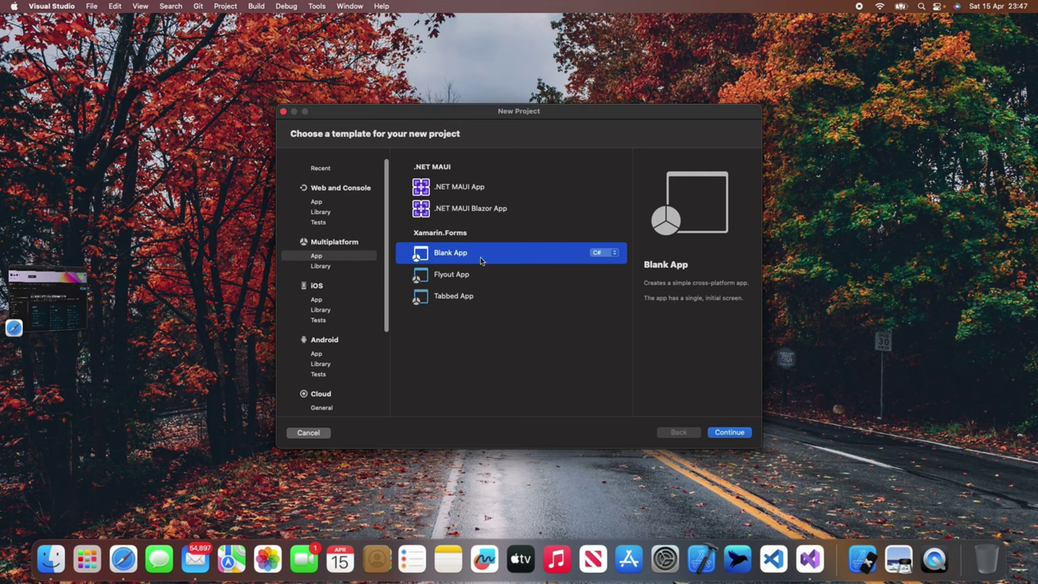
pyautogui.click(451, 278)
pyautogui.click(450, 294)
pyautogui.click(451, 280)
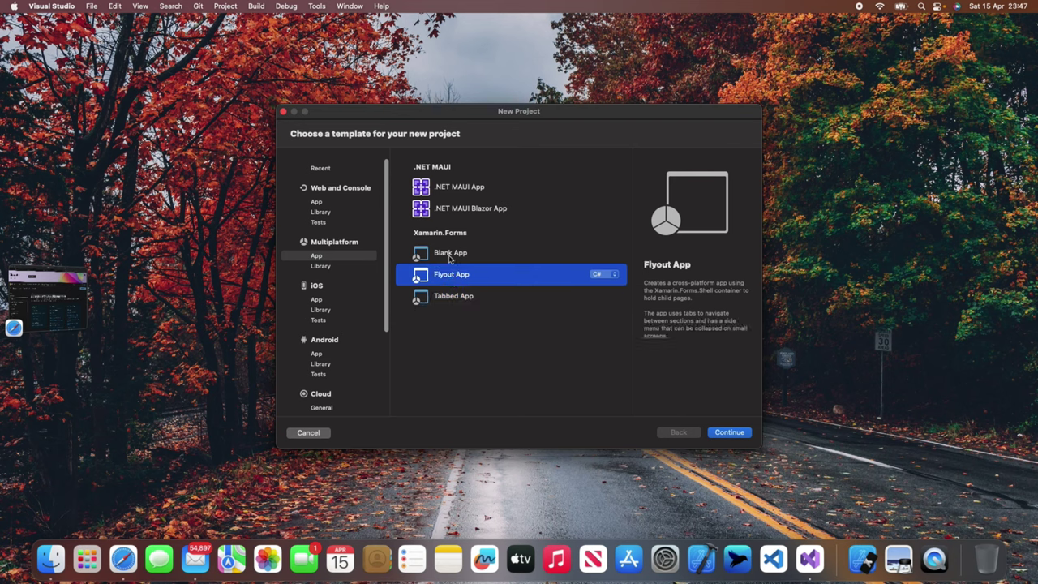
pyautogui.click(450, 258)
pyautogui.click(449, 280)
pyautogui.click(451, 302)
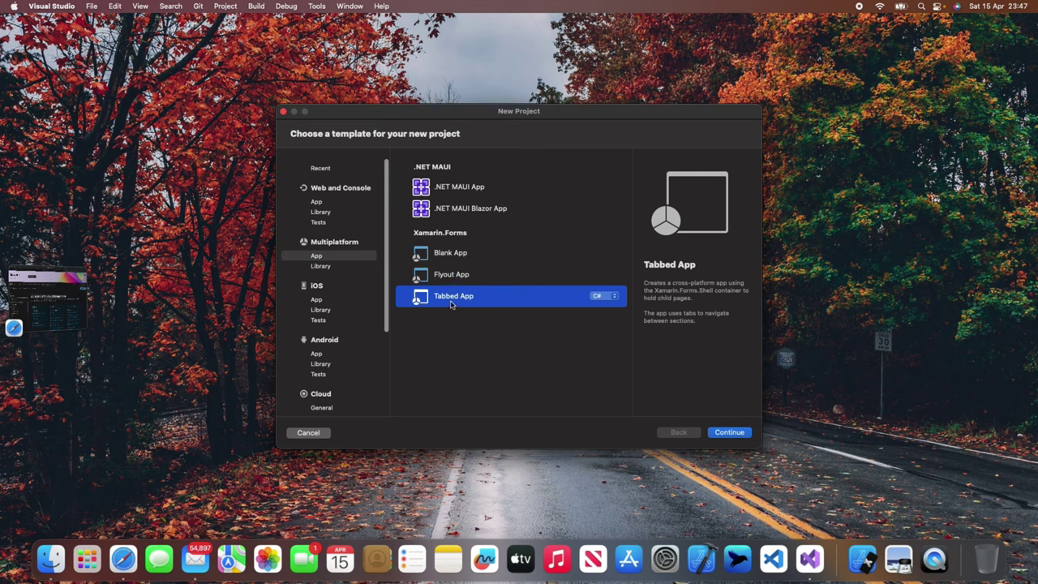
pyautogui.click(452, 280)
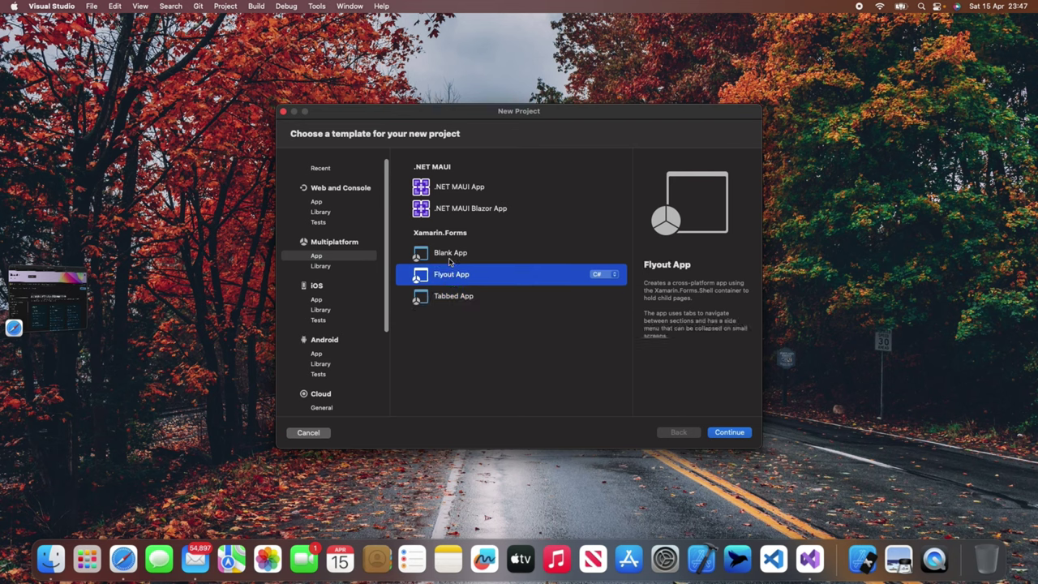
pyautogui.click(453, 258)
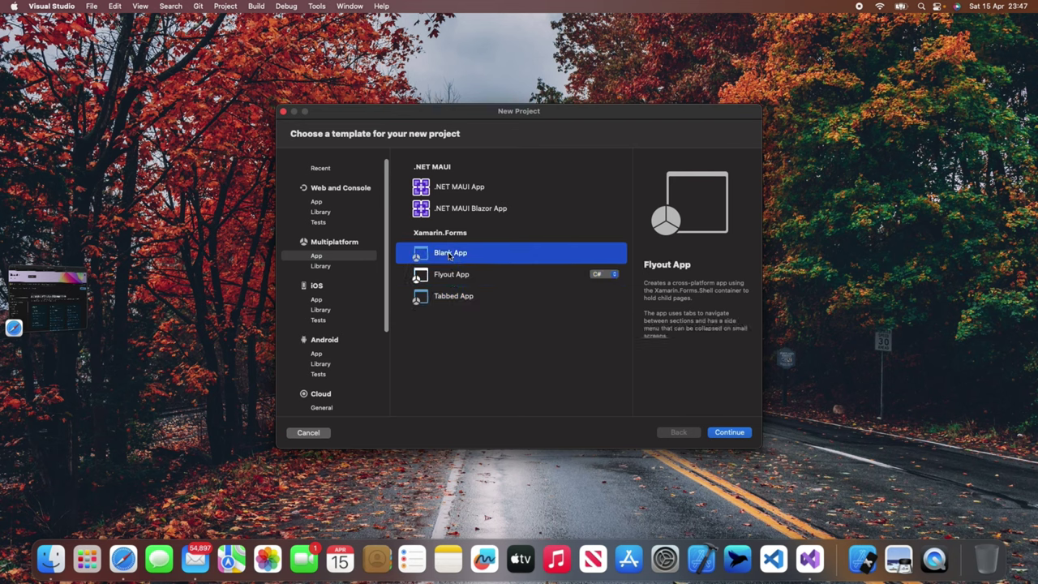
# Choose the .NET MAUI App template for the new project with .NET 7.0 as the target framework
pyautogui.click(455, 190)
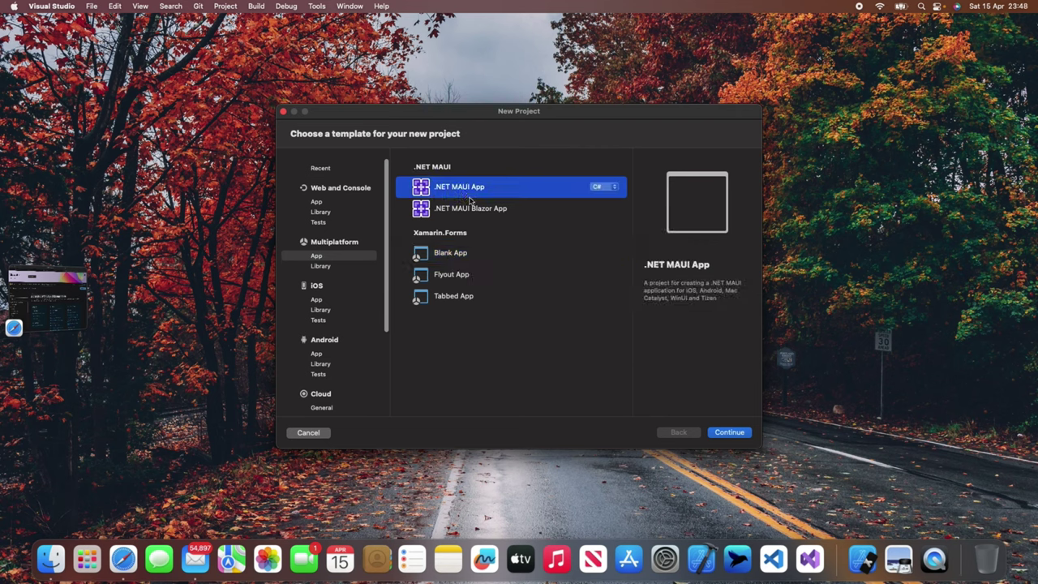
pyautogui.click(729, 434)
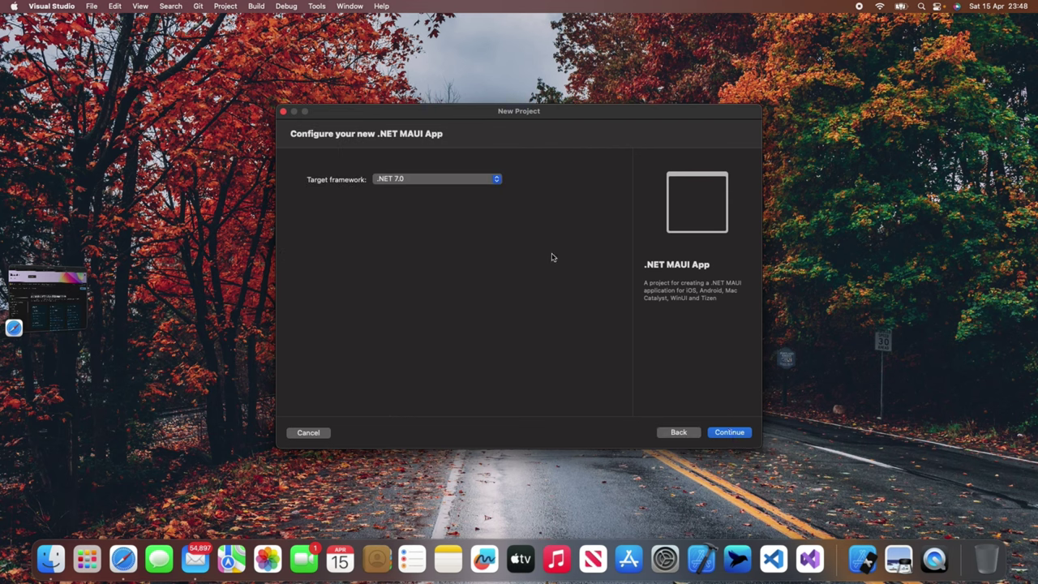
pyautogui.click(496, 180)
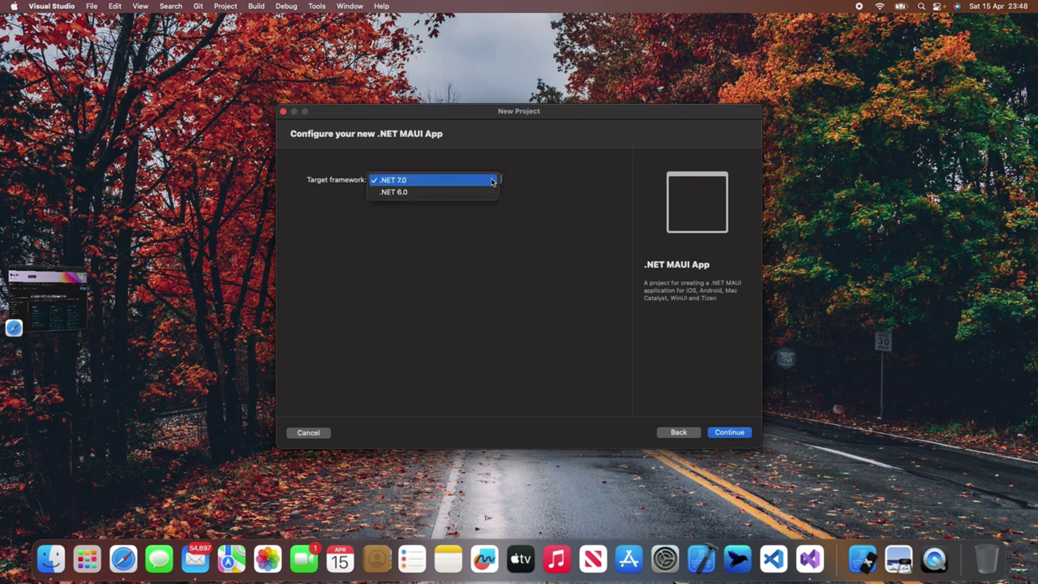
pyautogui.click(410, 183)
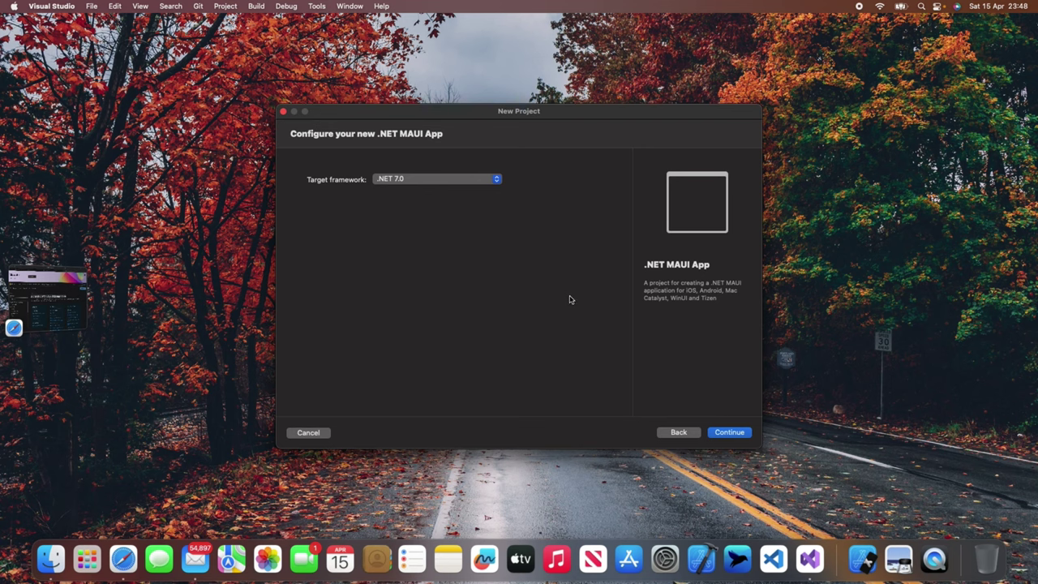
pyautogui.click(730, 432)
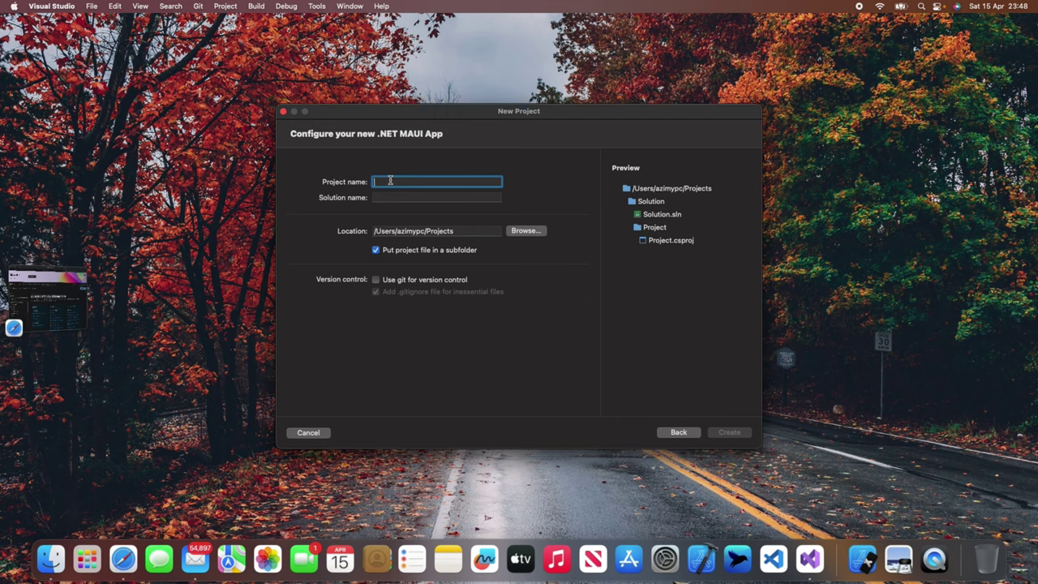
# Name the project MyTestApp and create it in the default location
pyautogui.write('MyT')
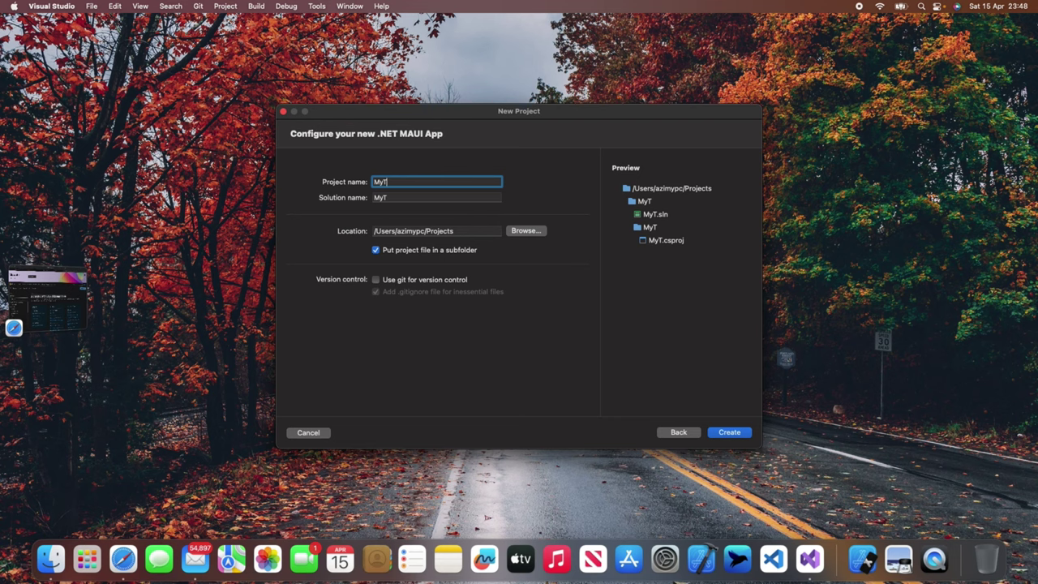
pyautogui.write('estApp')
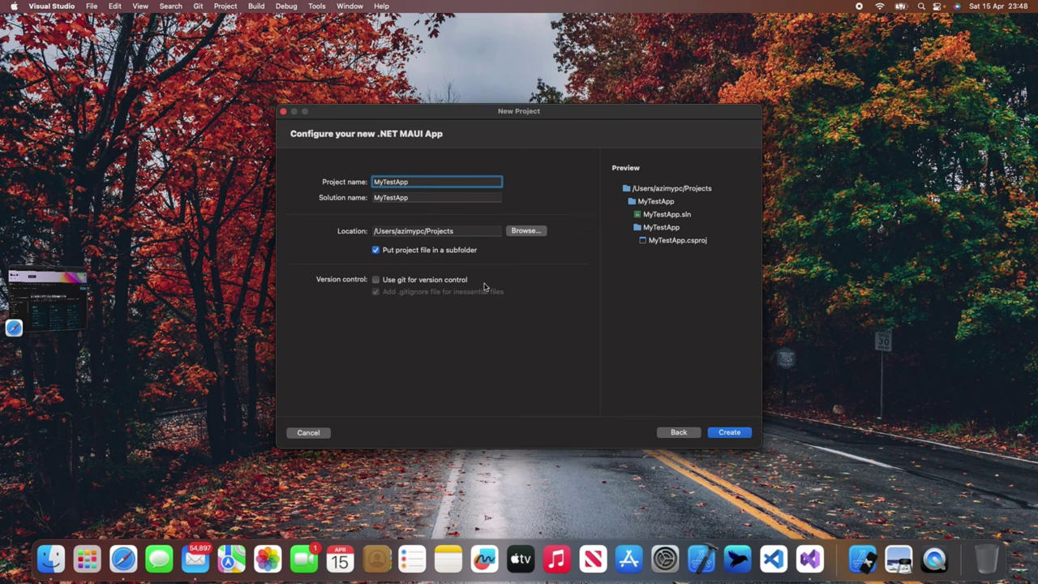
pyautogui.click(735, 433)
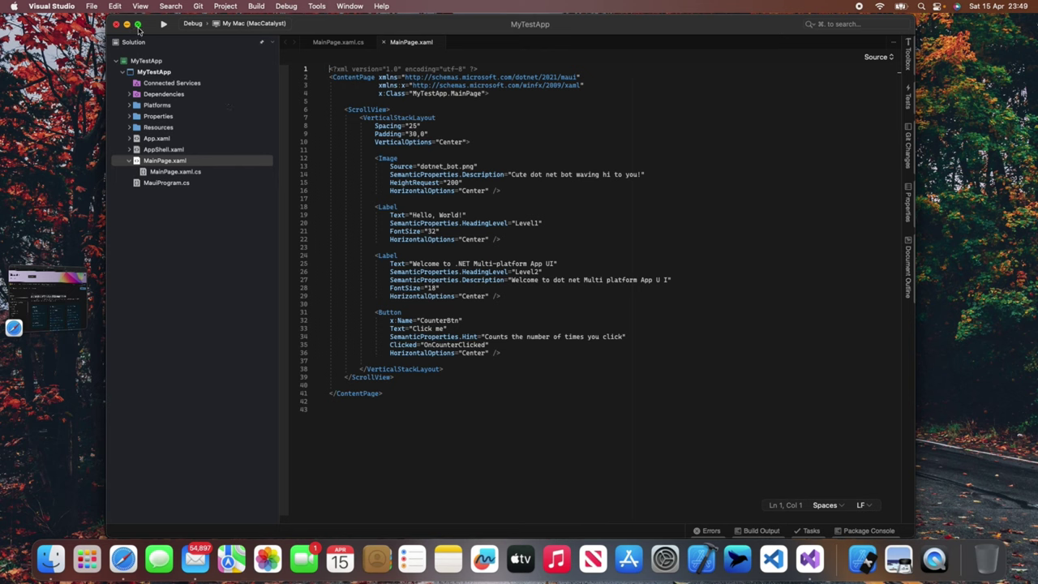
# Show the MyTestApp project window in full screen
pyautogui.moveTo(138, 27)
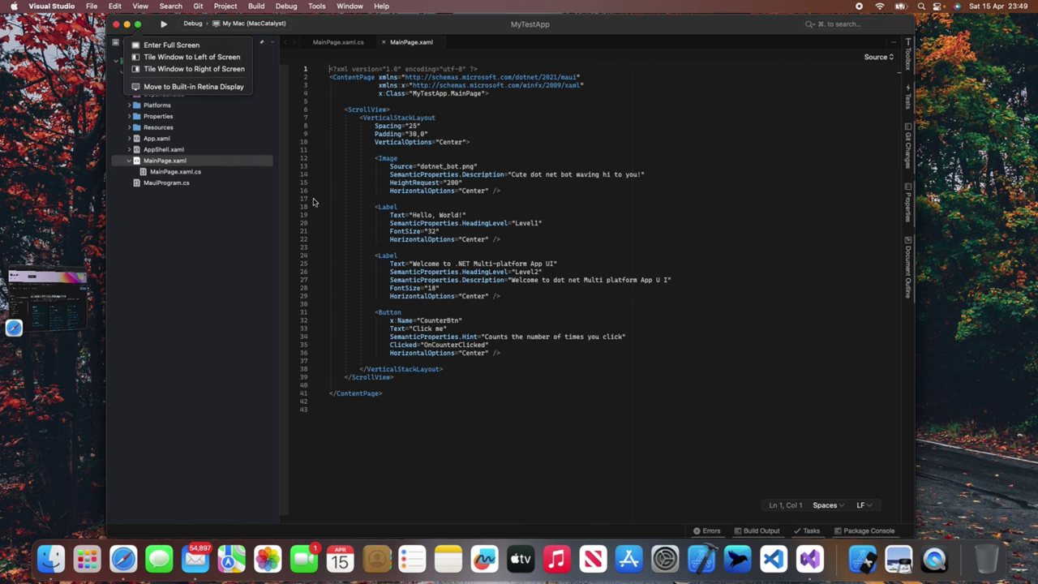
pyautogui.click(209, 270)
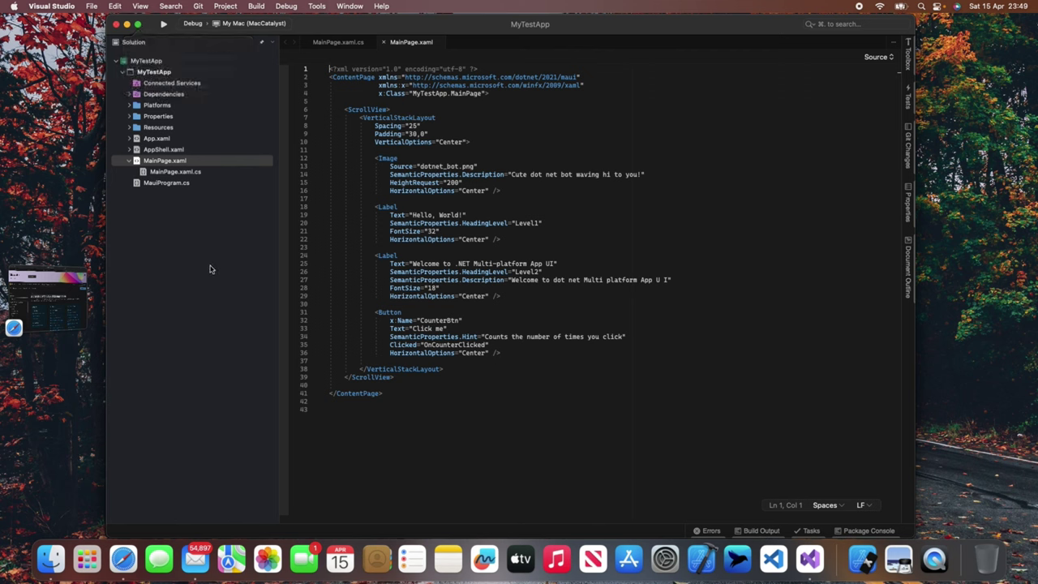
pyautogui.click(142, 38)
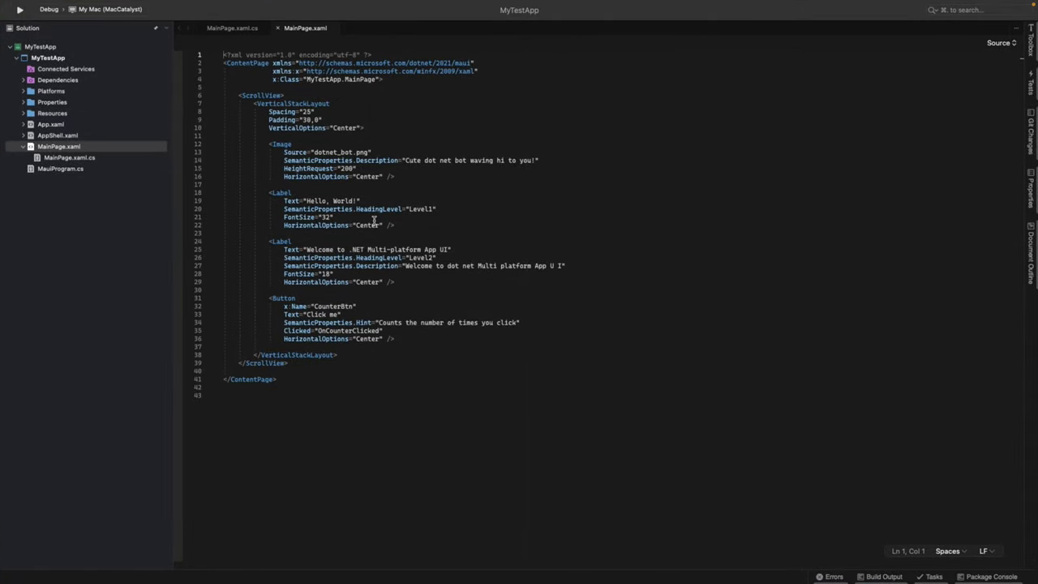
pyautogui.click(71, 6)
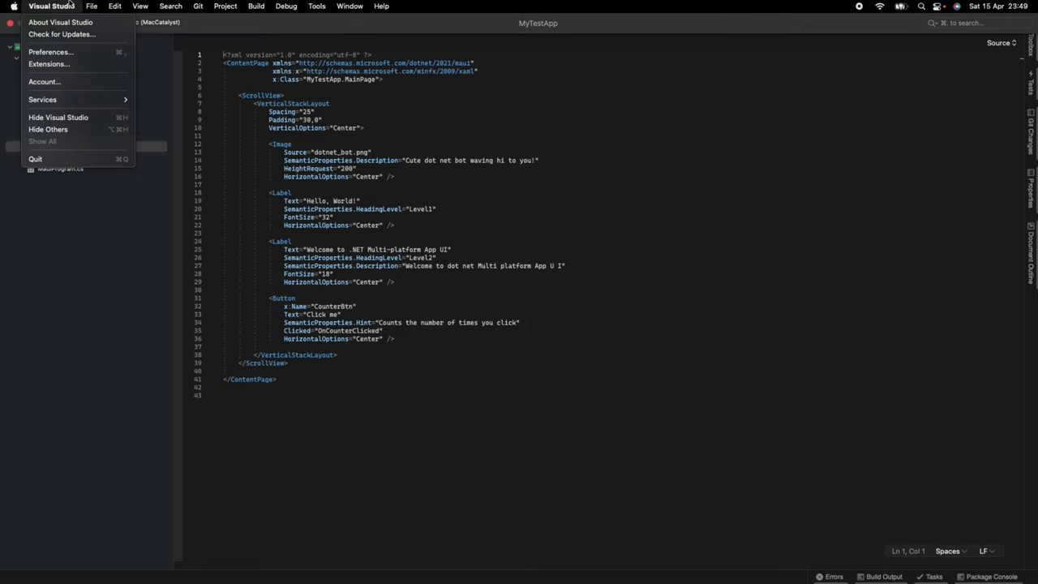
pyautogui.moveTo(256, 6)
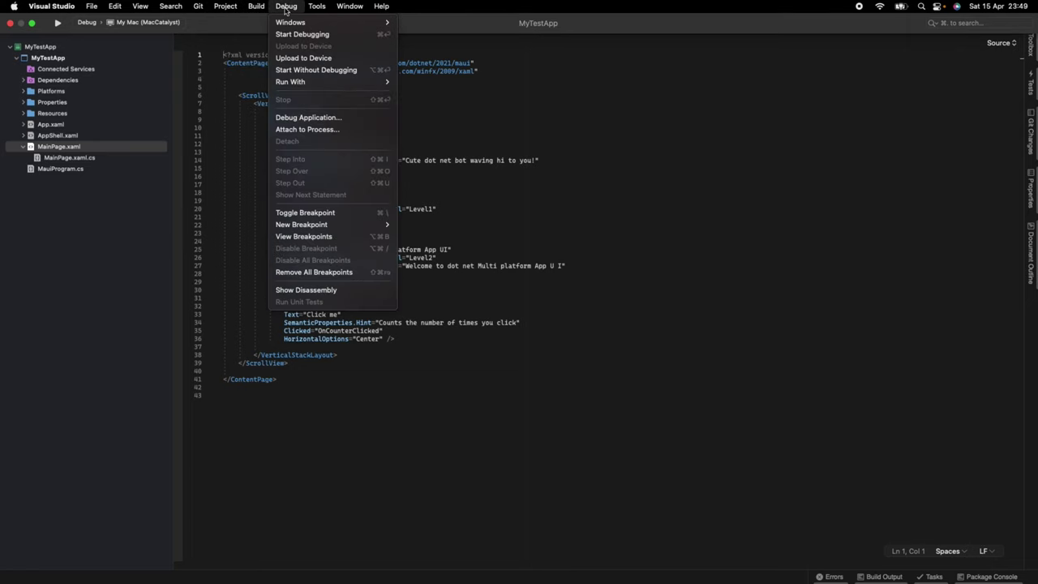
pyautogui.moveTo(172, 10)
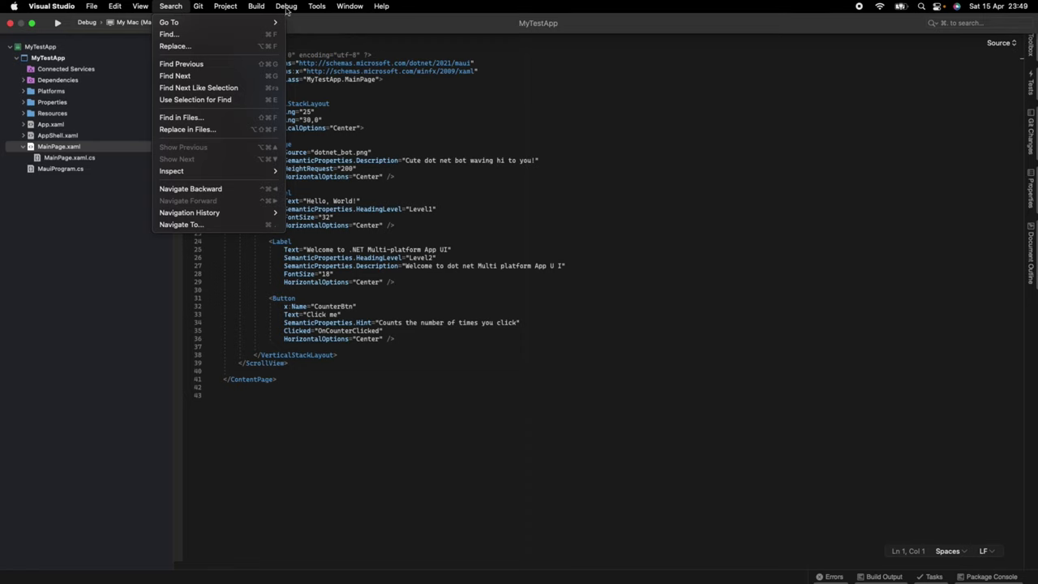
# Open the Fonts preferences and increase the editor line spacing to about the middle of its range
pyautogui.click(319, 8)
pyautogui.click(318, 8)
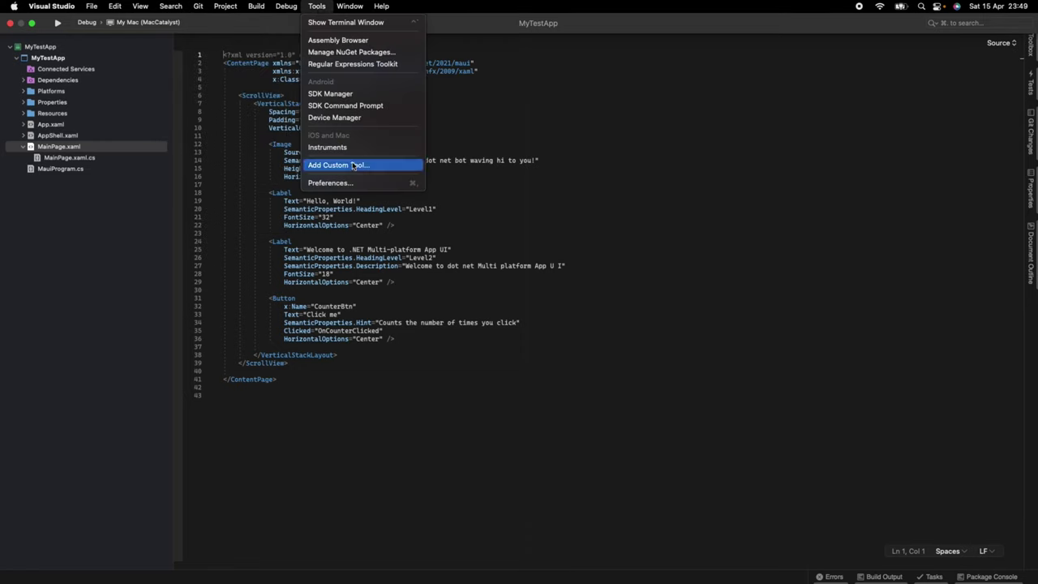
pyautogui.click(350, 183)
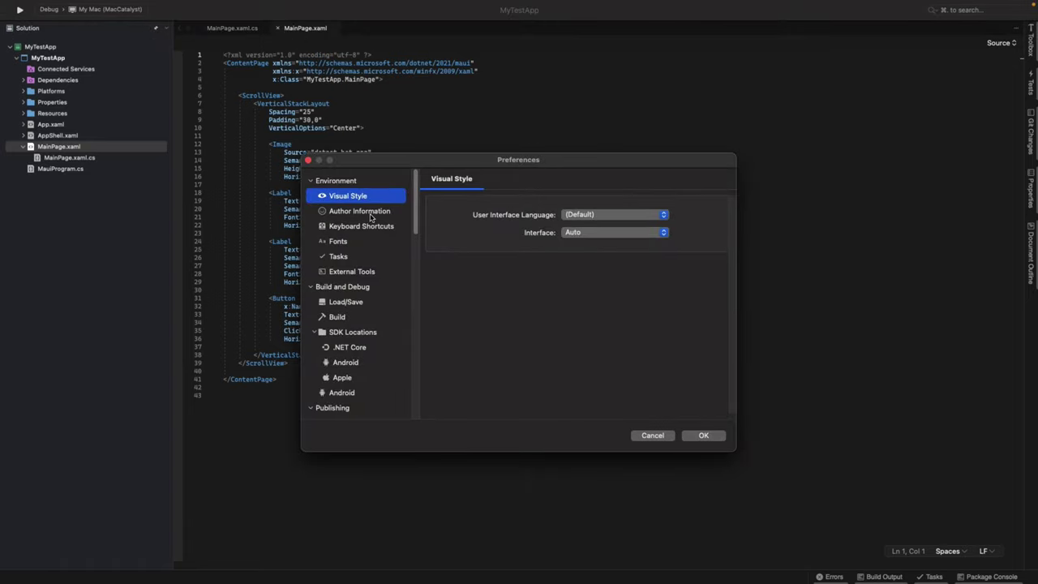
pyautogui.click(369, 215)
pyautogui.click(343, 243)
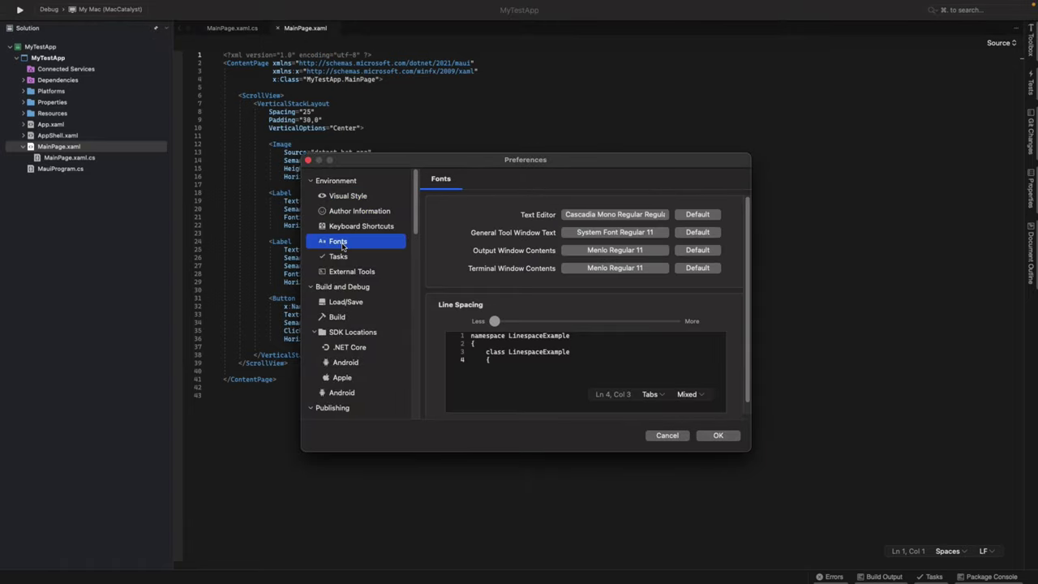
pyautogui.moveTo(494, 321); pyautogui.dragTo(596, 331)
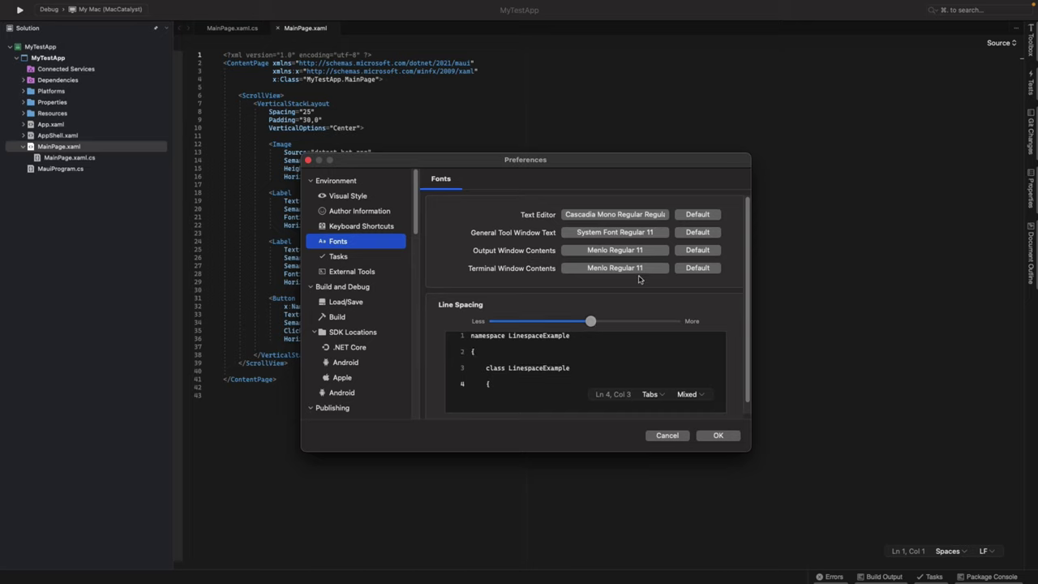
# Set the General Tool Window Text font size to 14
pyautogui.click(706, 217)
pyautogui.click(638, 235)
pyautogui.click(542, 283)
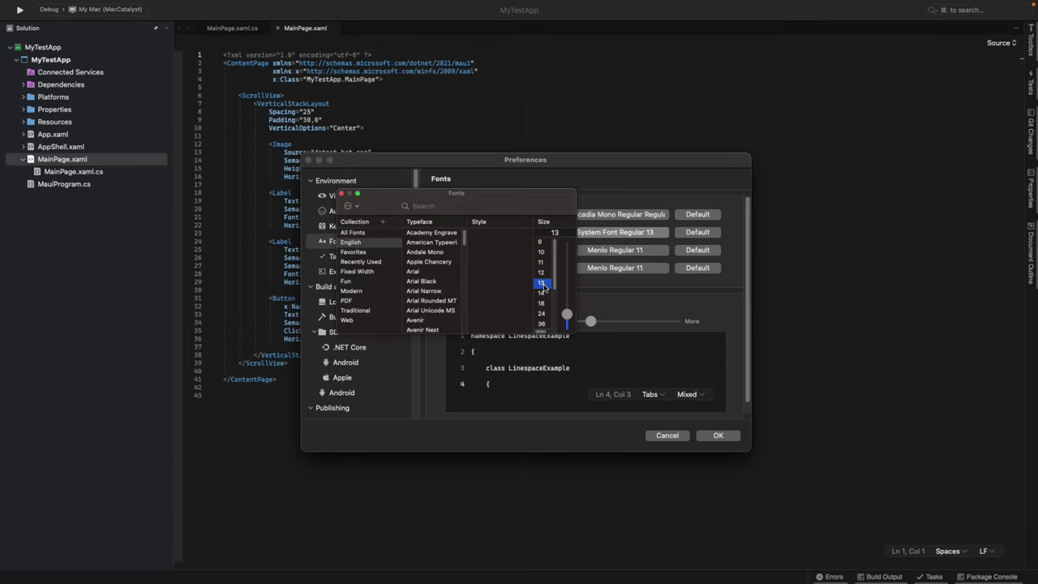
pyautogui.click(541, 293)
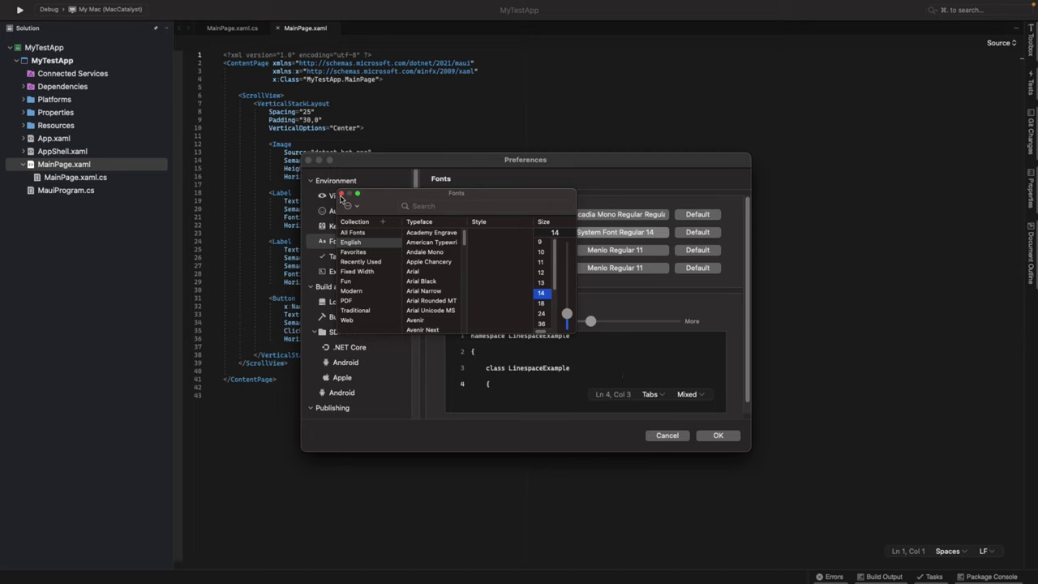
pyautogui.click(341, 194)
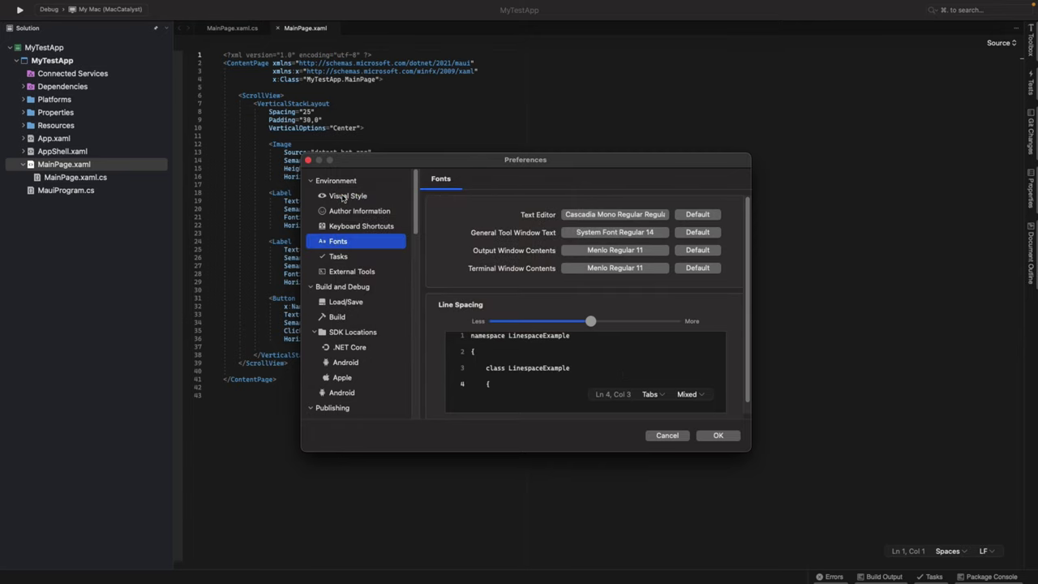
# Set the Text Editor font size to 14, reduce the line spacing slightly and save the preferences
pyautogui.click(624, 216)
pyautogui.click(540, 292)
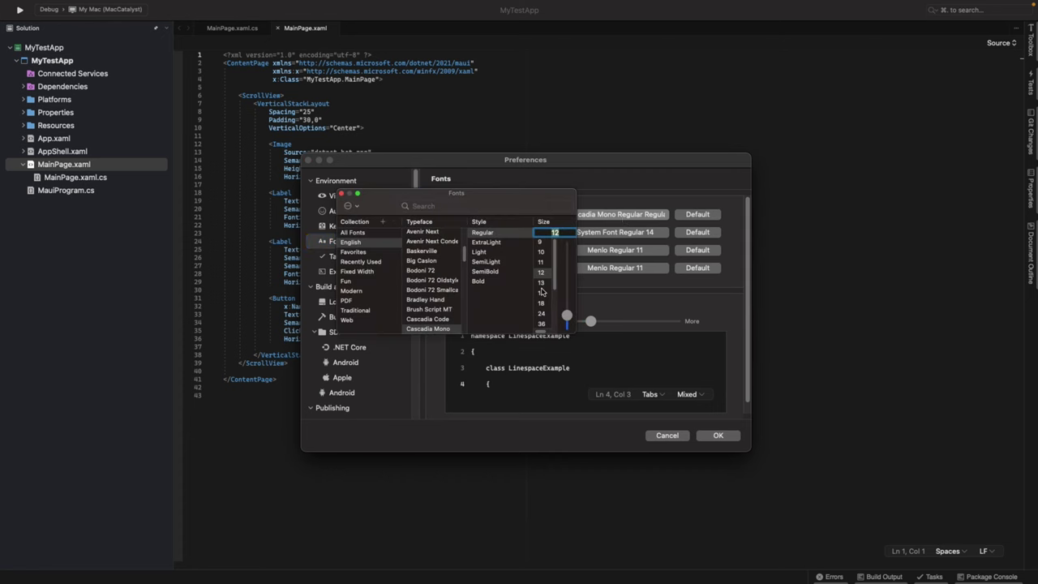
pyautogui.click(542, 303)
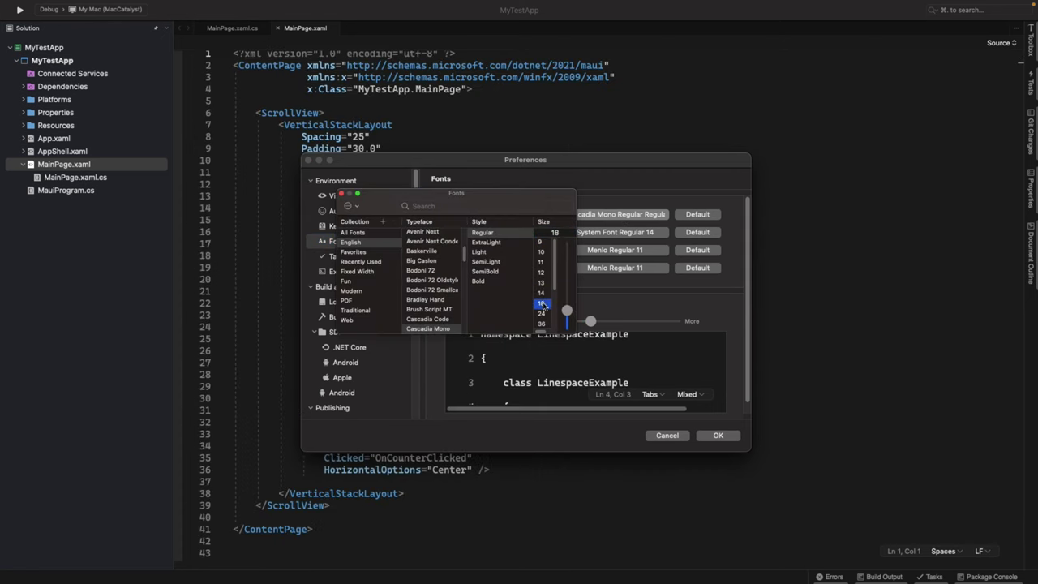
pyautogui.click(543, 294)
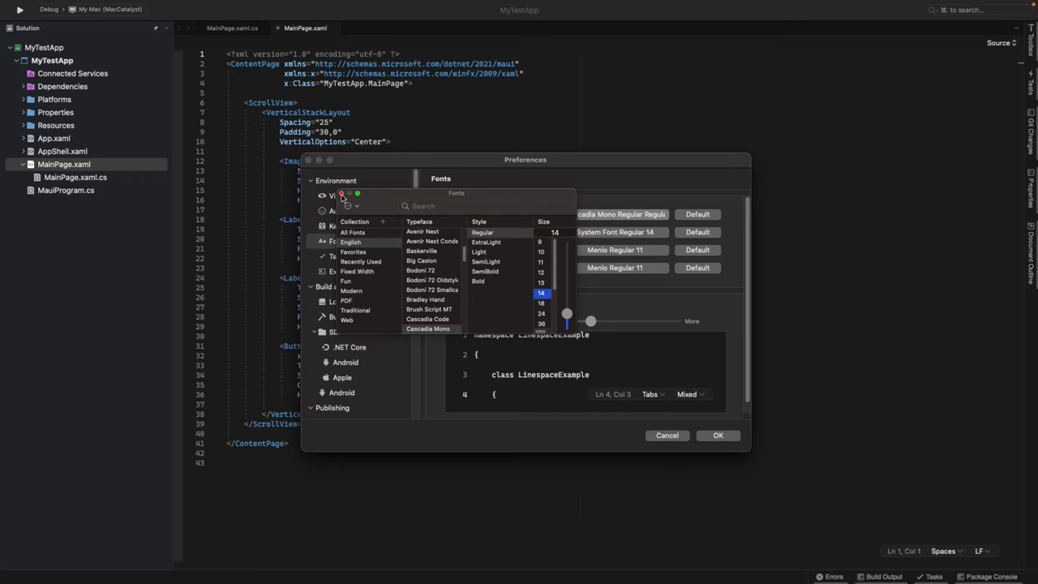
pyautogui.click(341, 196)
pyautogui.moveTo(592, 323); pyautogui.dragTo(563, 322)
pyautogui.click(718, 436)
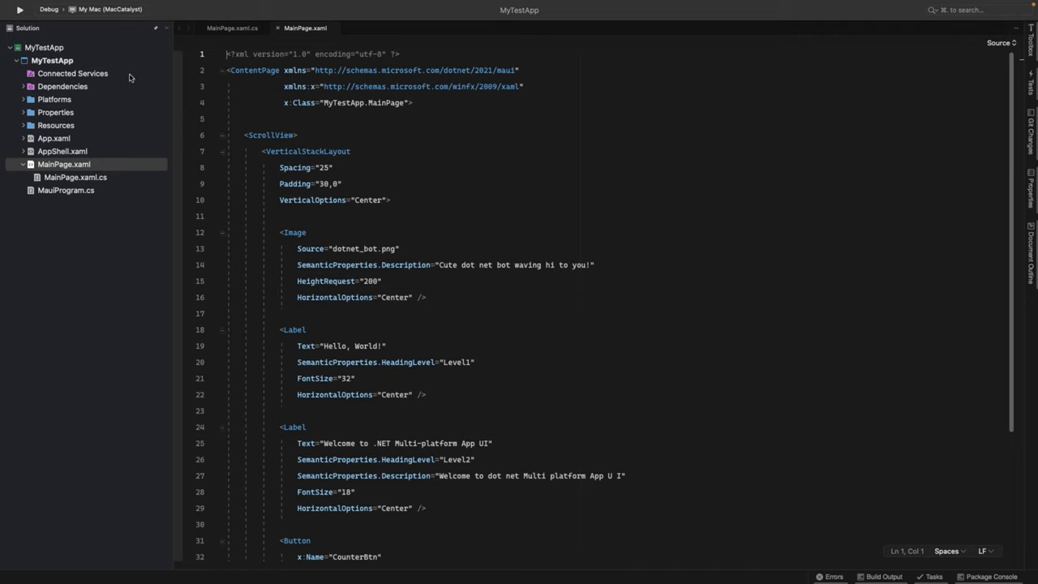
# Show the Toolbox, Git Changes and Properties views one after another beside the MainPage.xaml code
pyautogui.click(1030, 42)
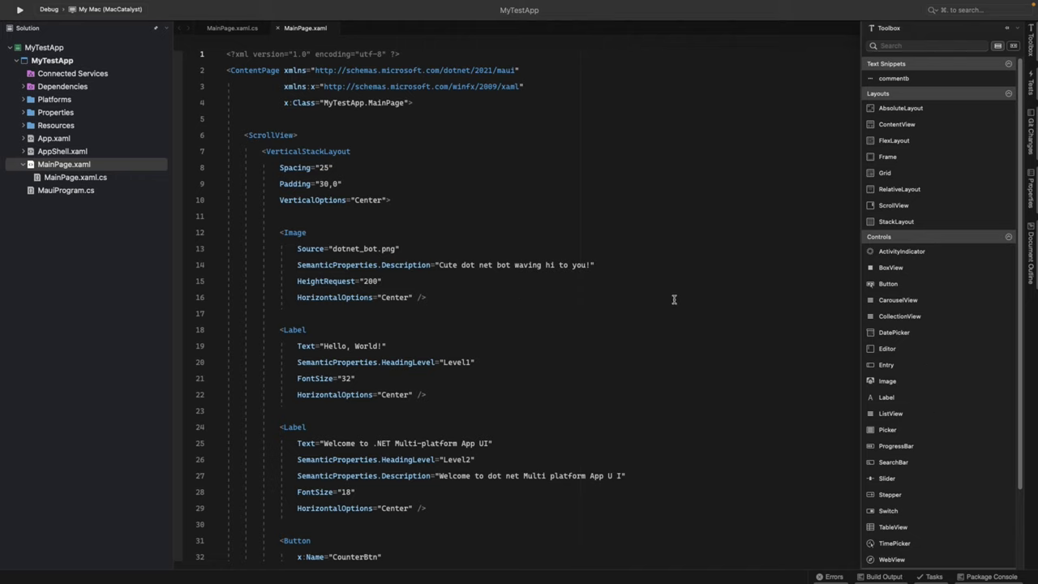
pyautogui.click(1032, 140)
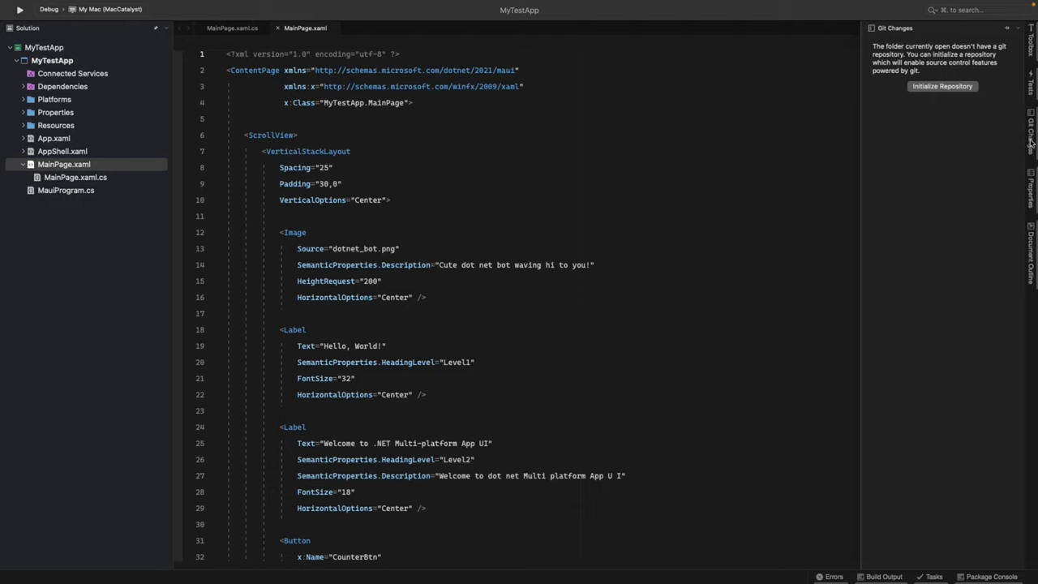
pyautogui.click(1031, 173)
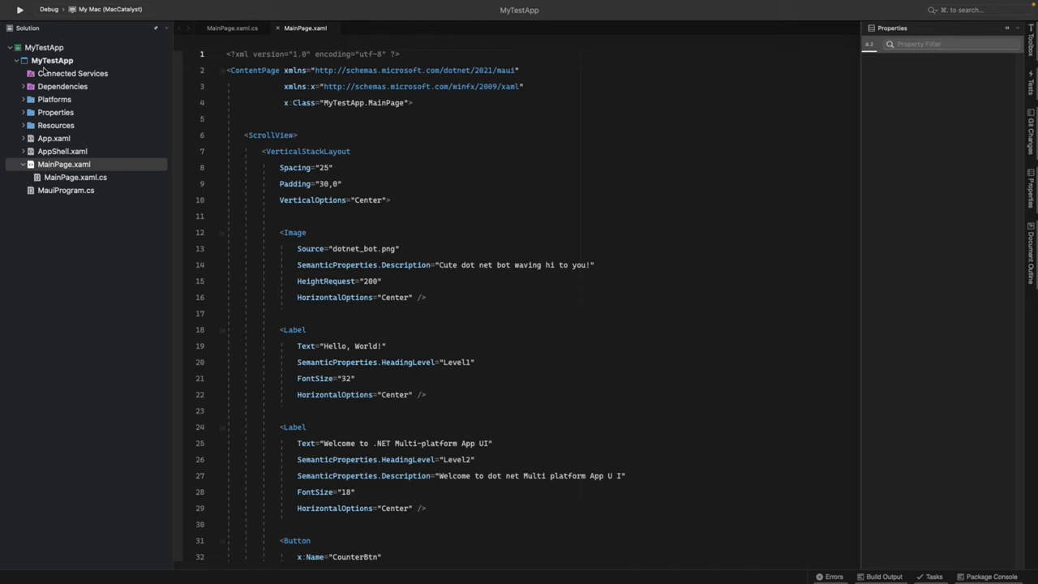
# Go through the MyTestApp solution, its project node and the Connected Services, Properties and Resources entries
pyautogui.click(43, 50)
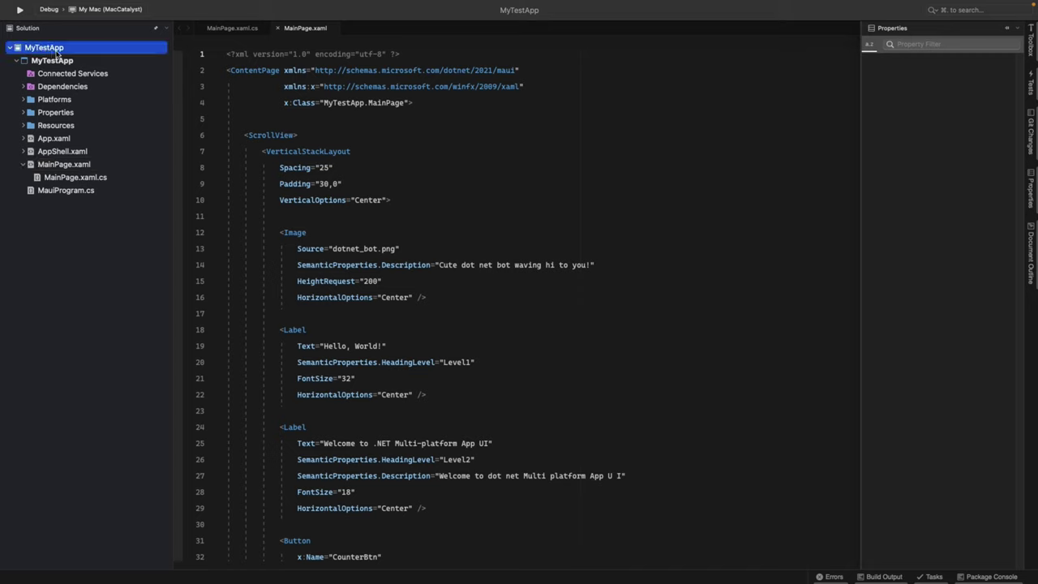
pyautogui.click(41, 63)
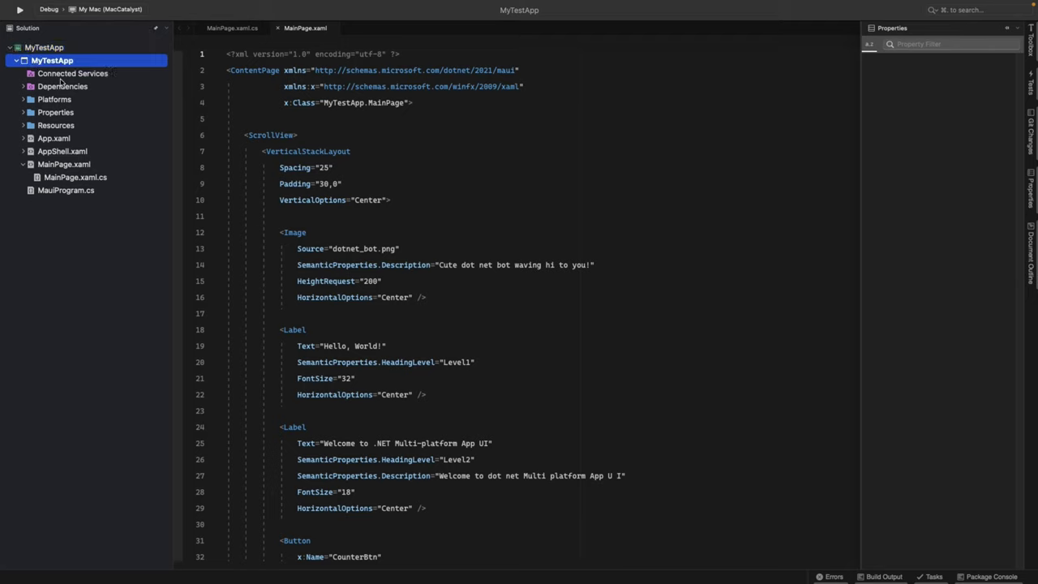
pyautogui.click(57, 76)
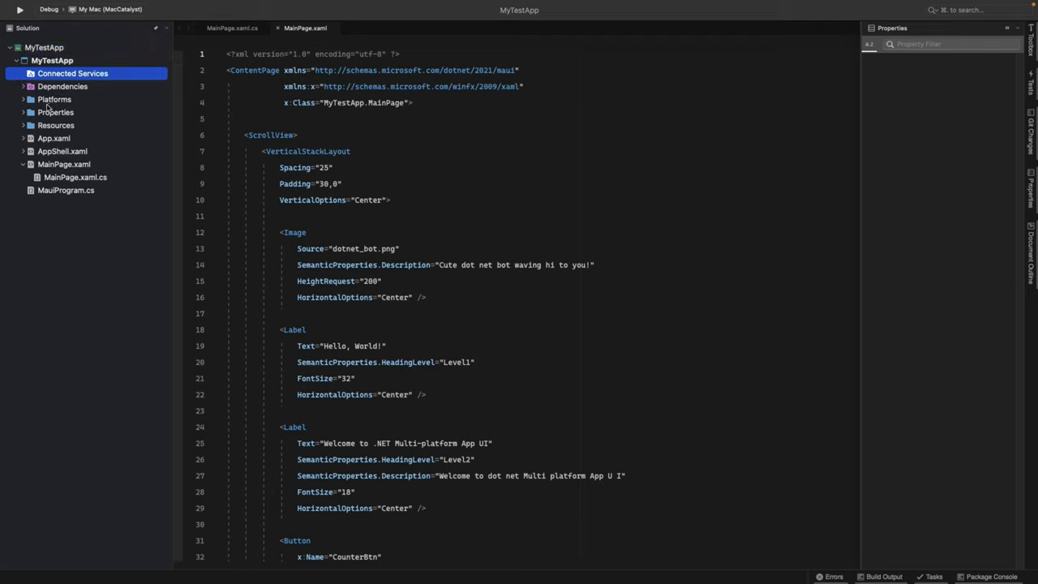
pyautogui.click(51, 113)
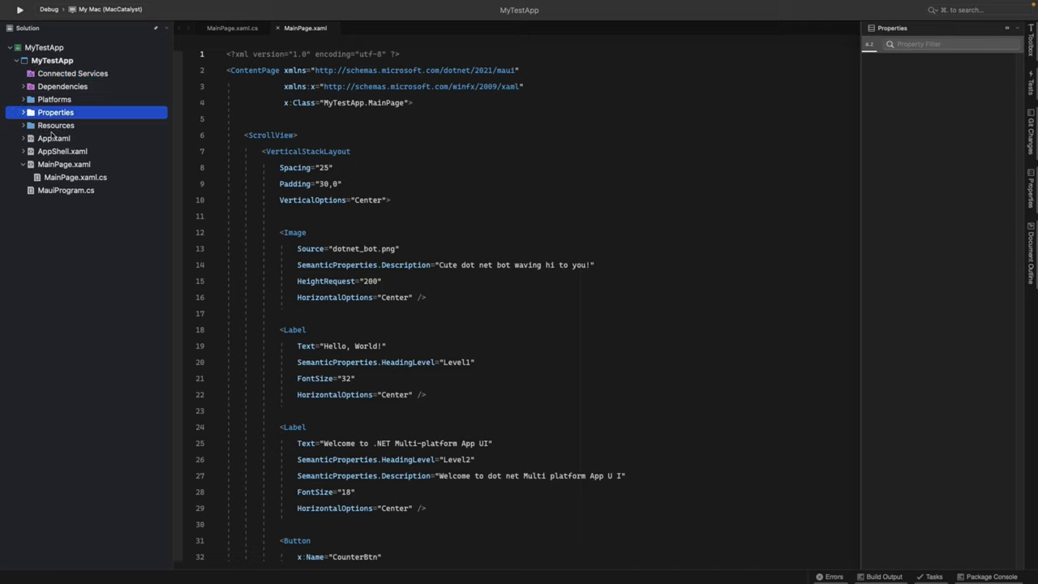
pyautogui.click(62, 127)
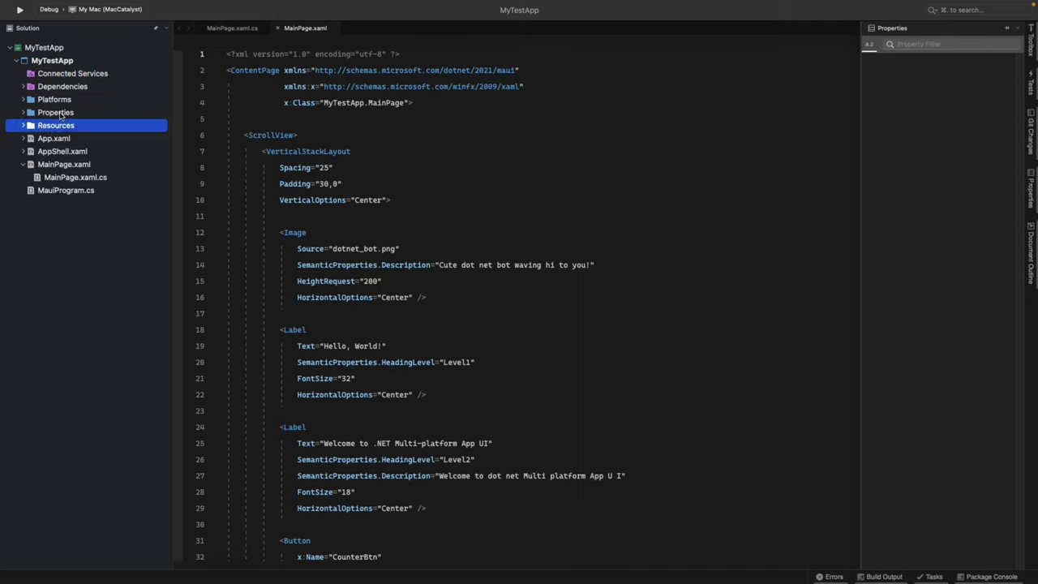
# Expand the Resources folder and go through its Fonts, Images, Raw, Splash and Styles subfolders
pyautogui.click(24, 126)
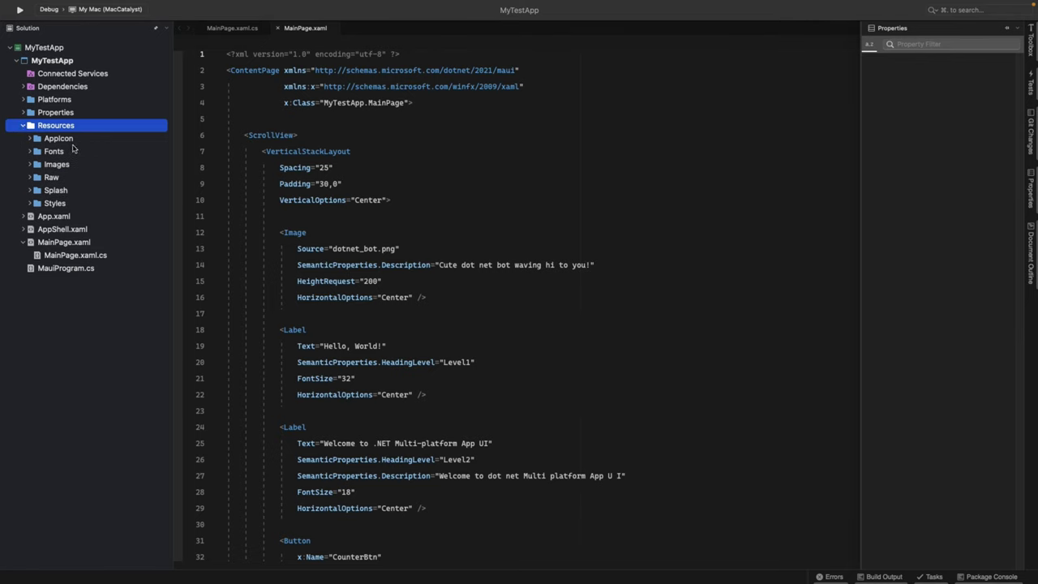
pyautogui.click(60, 154)
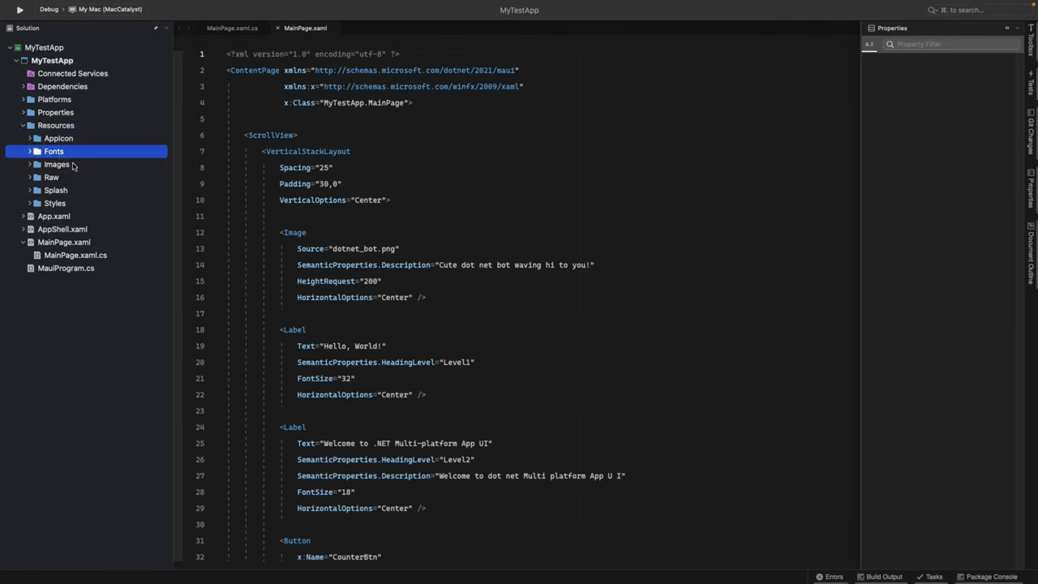
pyautogui.click(67, 166)
pyautogui.click(60, 179)
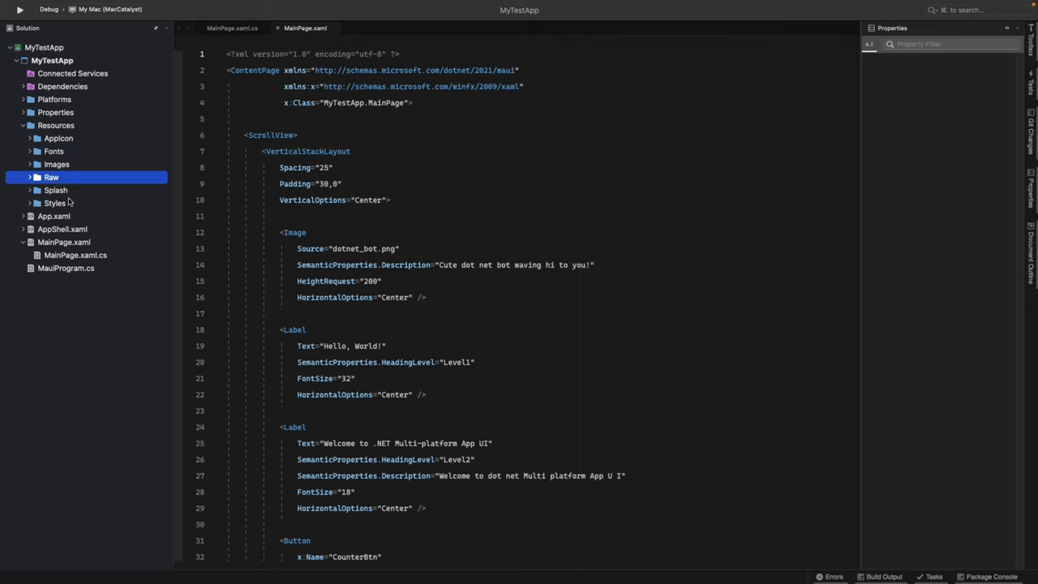
pyautogui.click(63, 193)
pyautogui.click(65, 204)
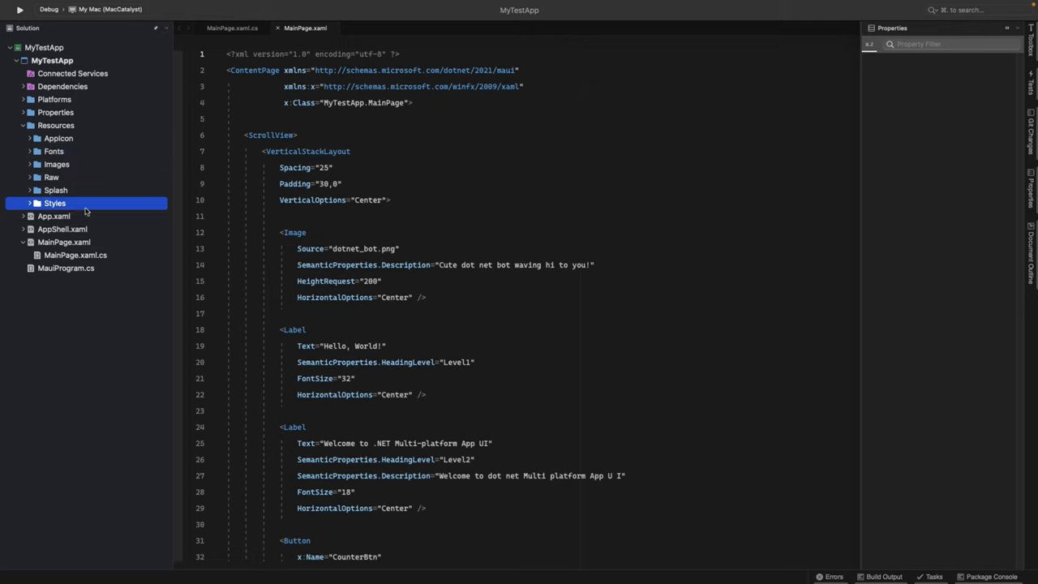